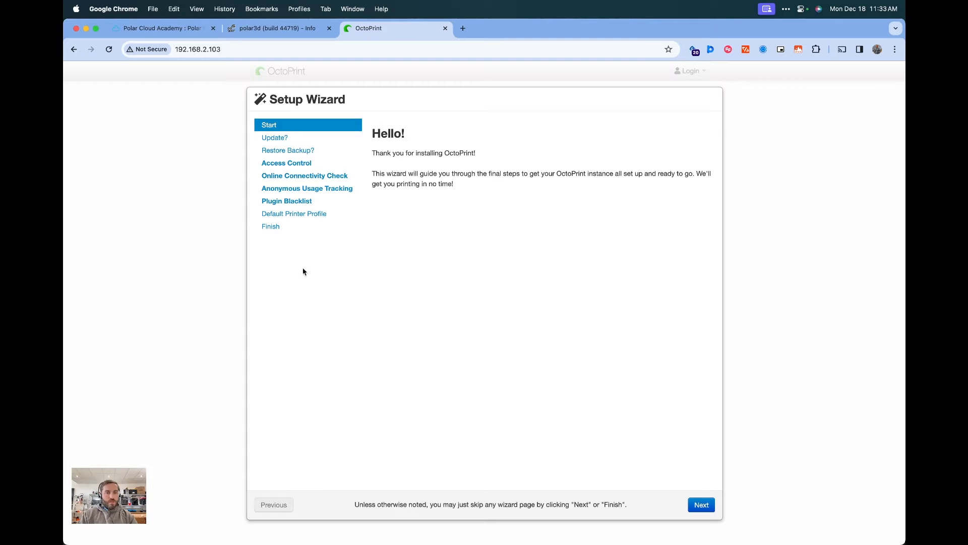
Start the OctoPrint update to version 1.9.3 from the setup wizard and proceed with it
left_click(706, 508)
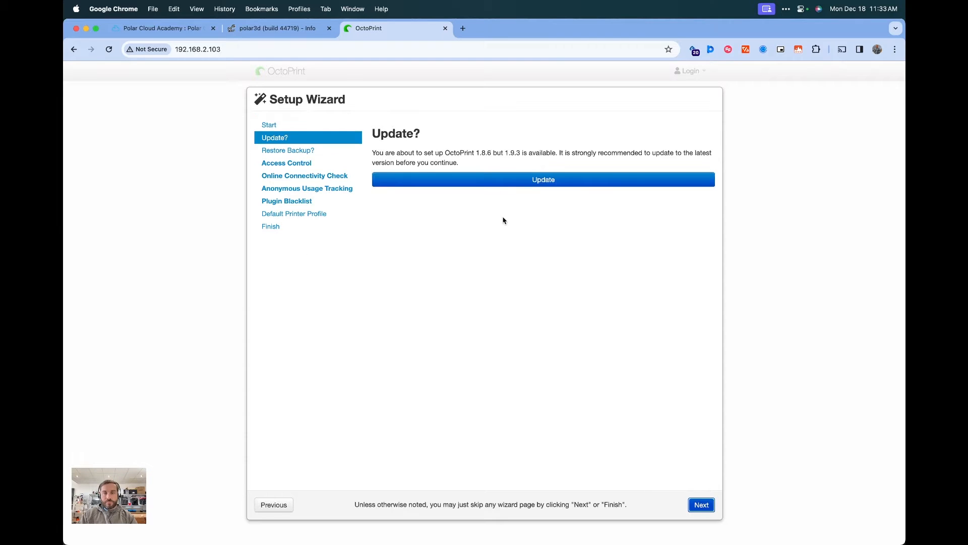
left_click(505, 181)
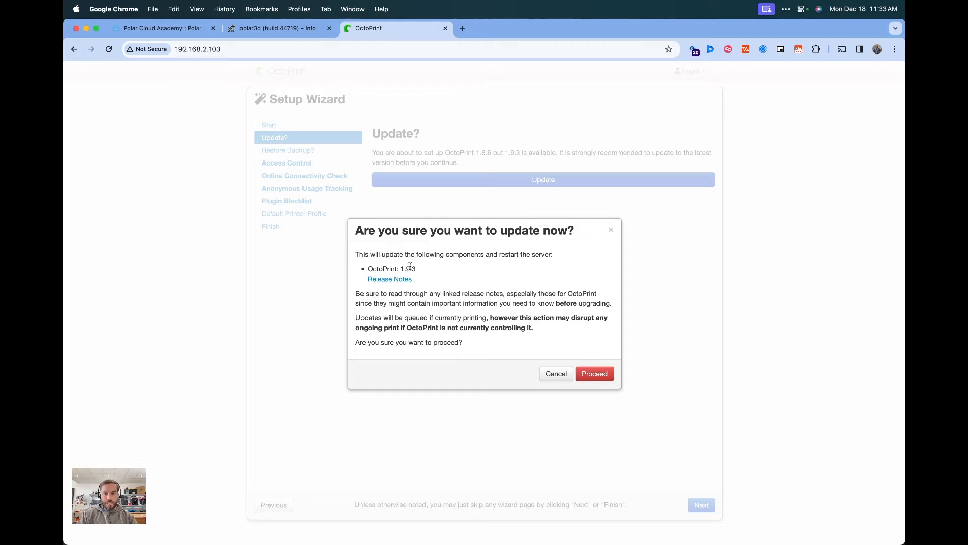
left_click(596, 375)
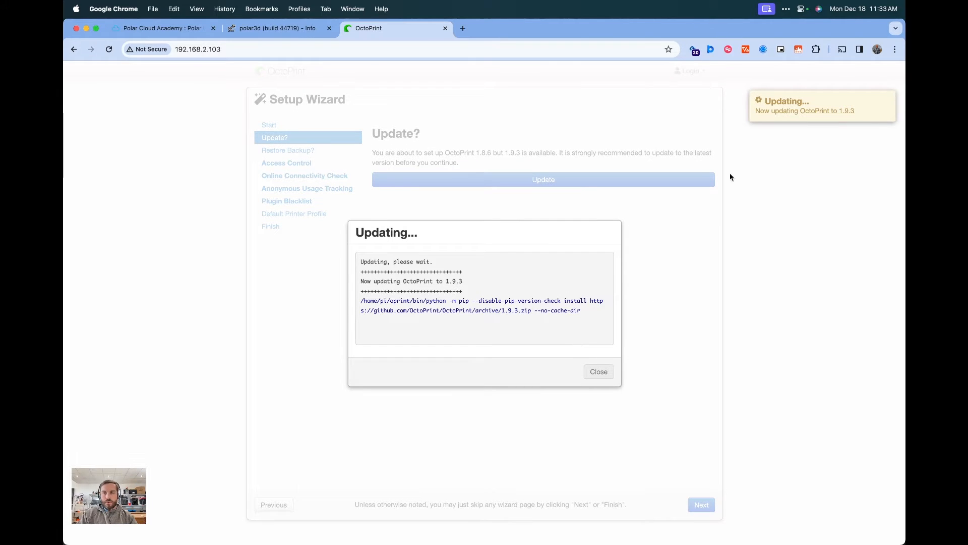
left_click(784, 10)
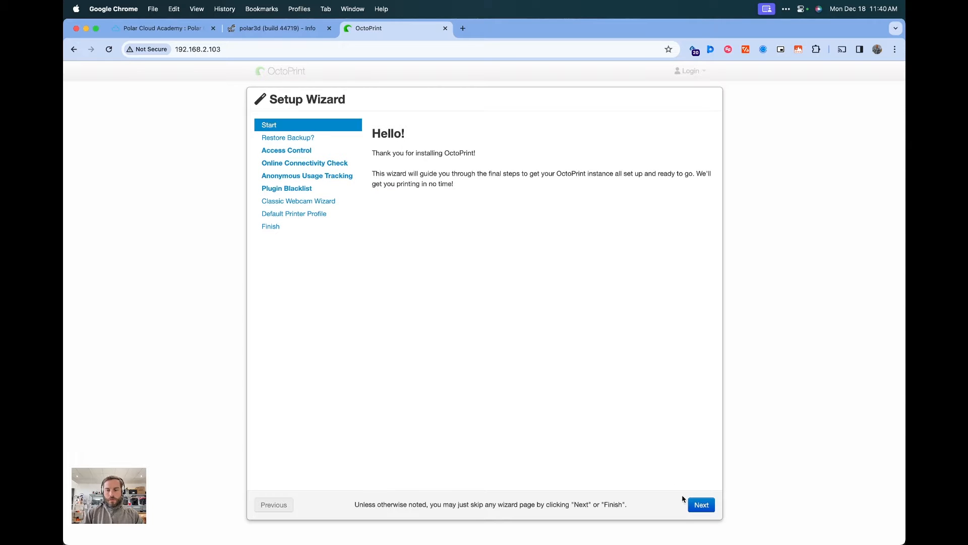
Skip the backup restore and create the administrator account with a username and password
left_click(697, 503)
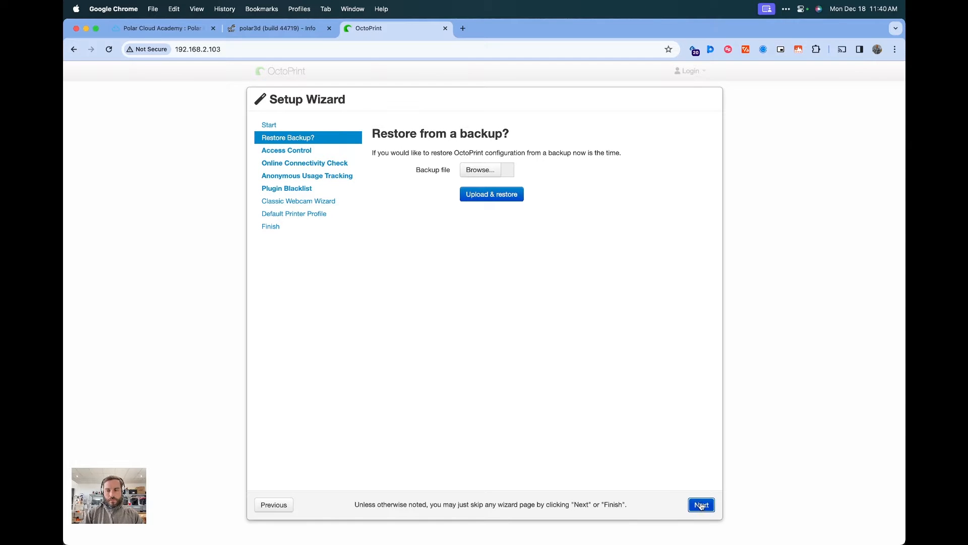
left_click(698, 503)
left_click(489, 217)
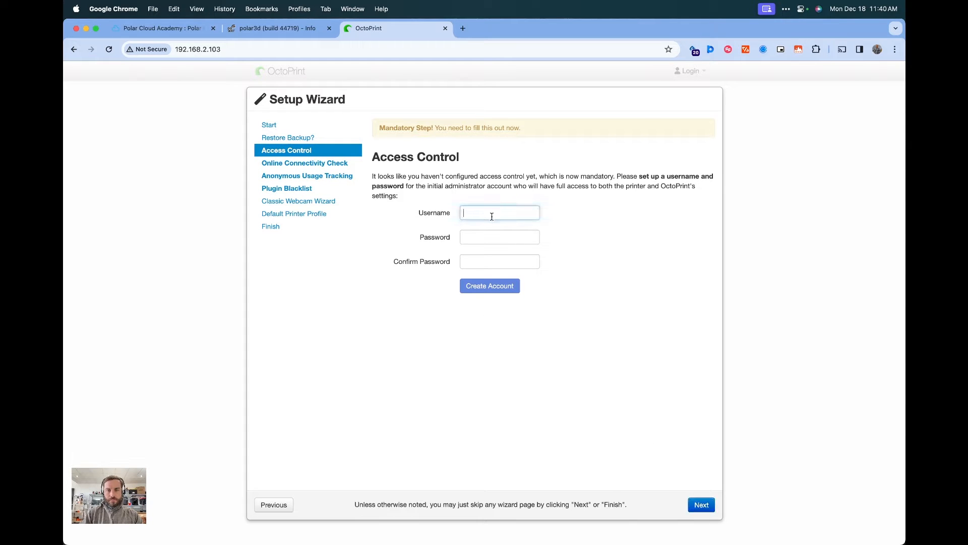
type("vanbot112")
key("Tab")
type("•••••••••")
key("Tab")
type("•••••••••")
left_click(500, 287)
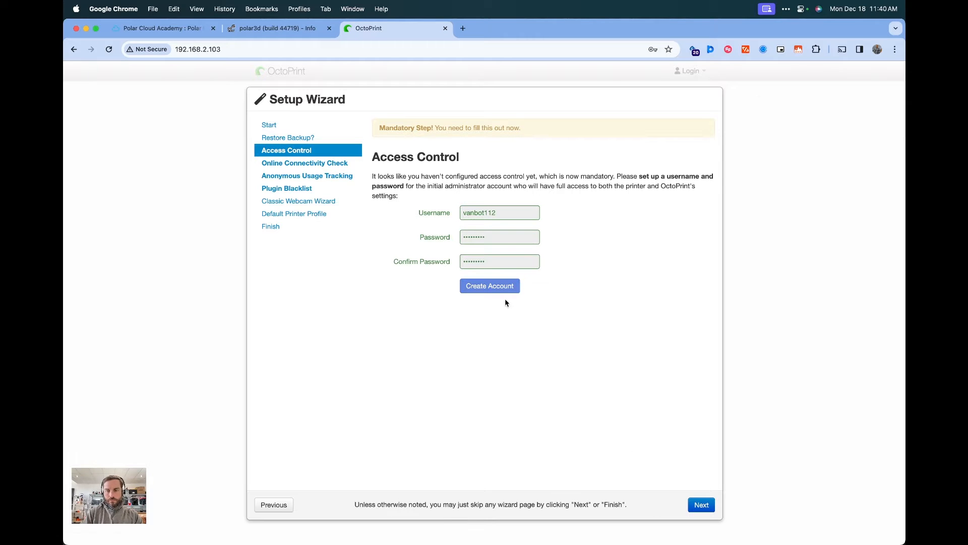
Enable the online connectivity check and move on to the usage tracking page
left_click(698, 505)
left_click(698, 505)
left_click(698, 505)
scroll(701, 484, "down", 2)
left_click(701, 483)
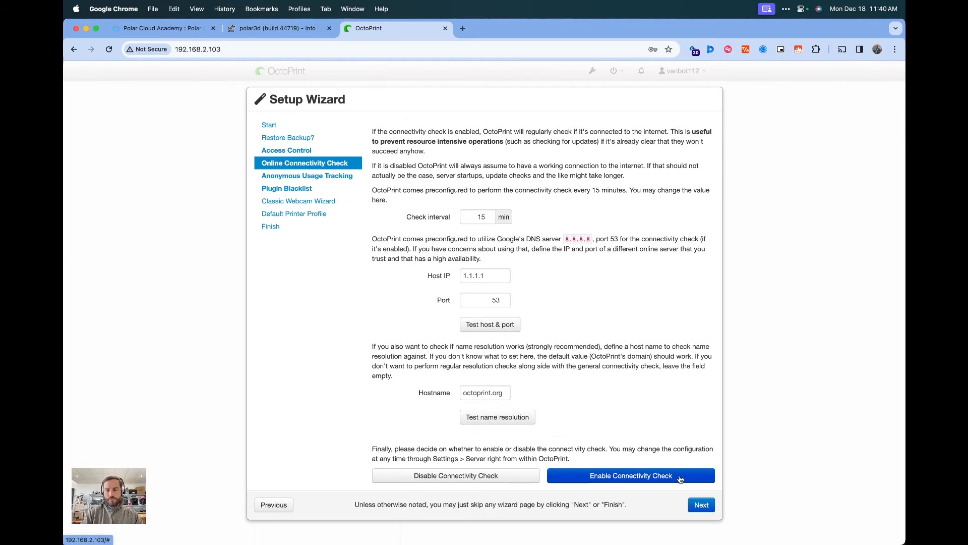
left_click(701, 505)
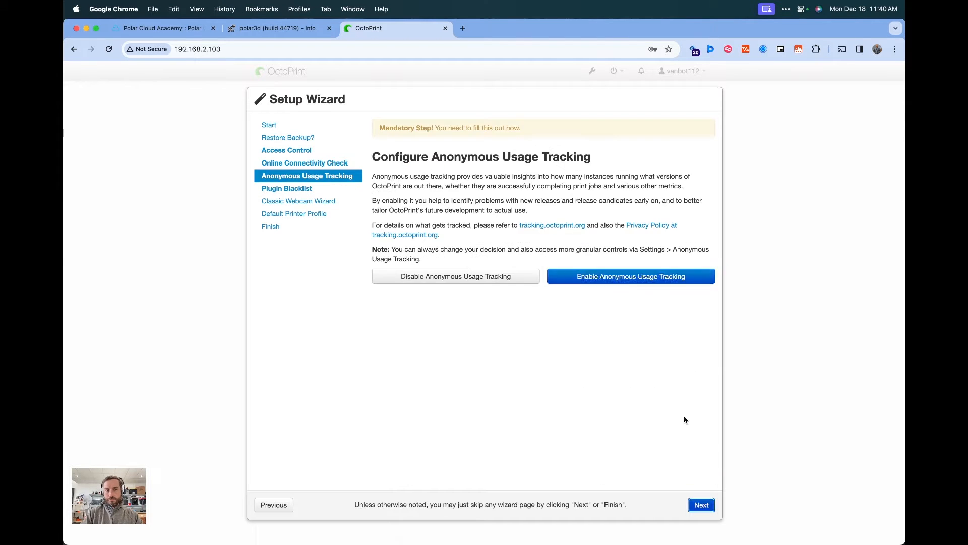
Step through the remaining wizard pages and finish the setup
left_click(701, 505)
left_click(702, 505)
left_click(702, 505)
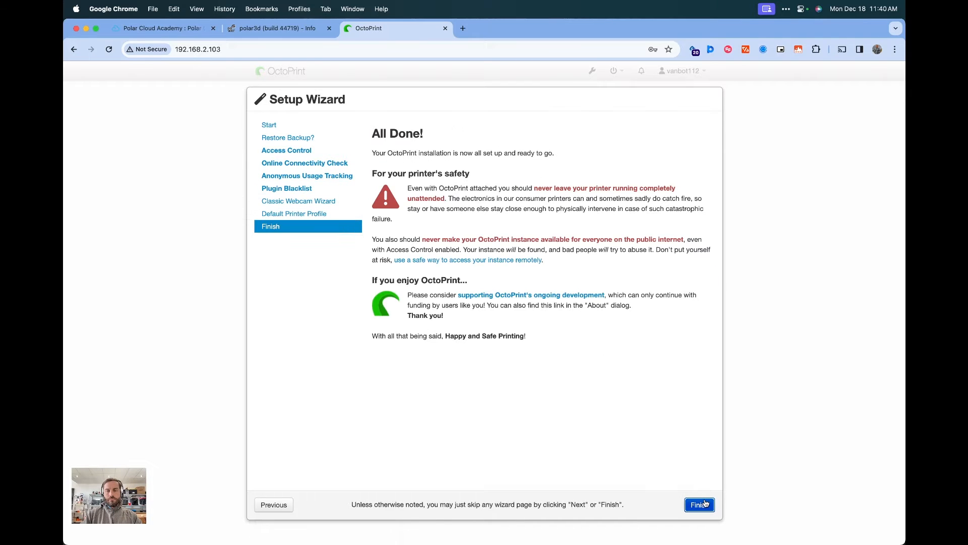
left_click(705, 505)
left_click(318, 198)
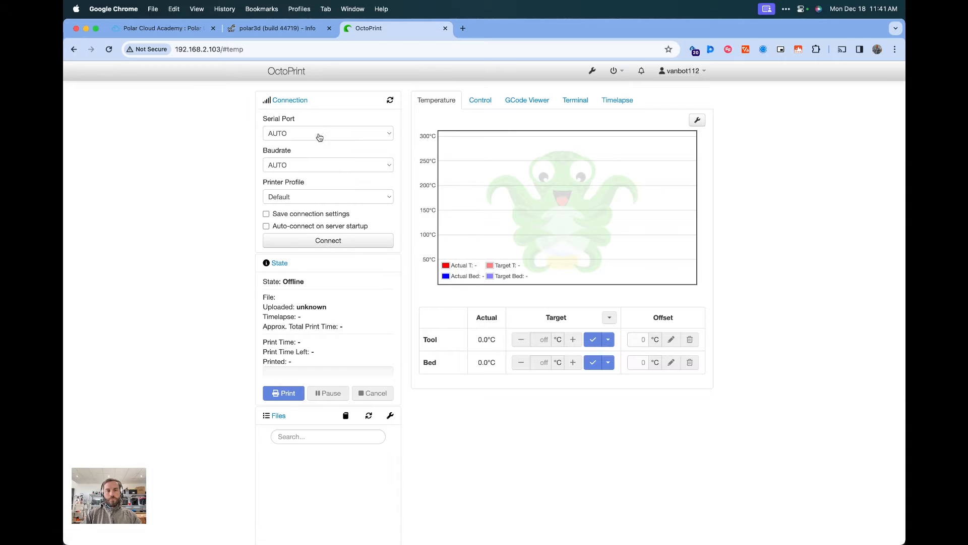
Set the serial port to /dev/ttyACM0, the baudrate to 115200, and enable saving connection settings
left_click(319, 135)
left_click(316, 146)
left_click(309, 165)
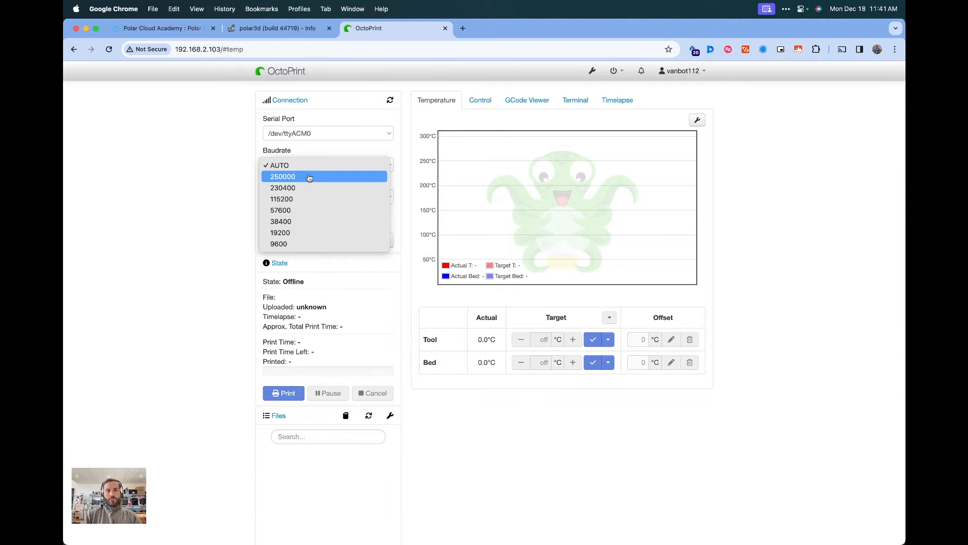
left_click(283, 199)
left_click(282, 215)
Select the Default printer profile and connect to the printer
left_click(293, 201)
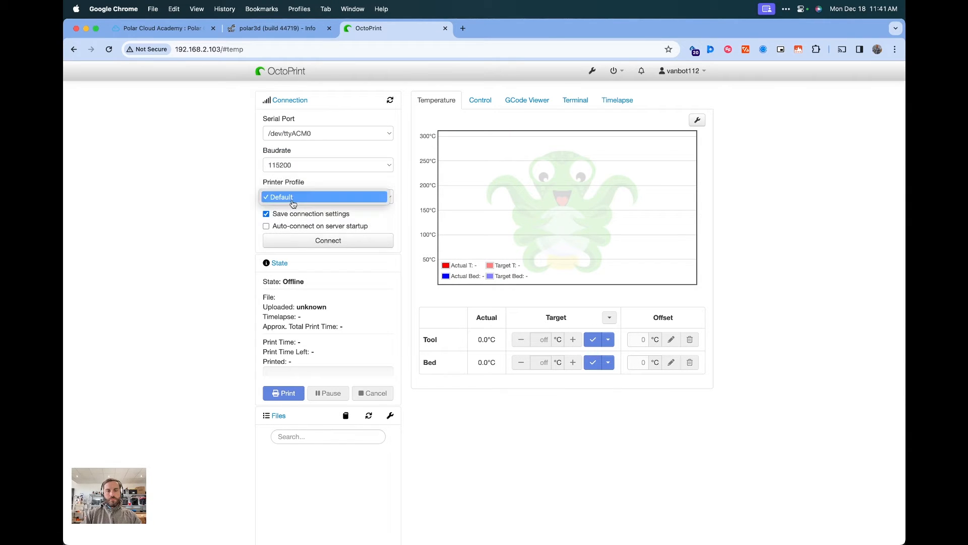
left_click(293, 198)
left_click(323, 240)
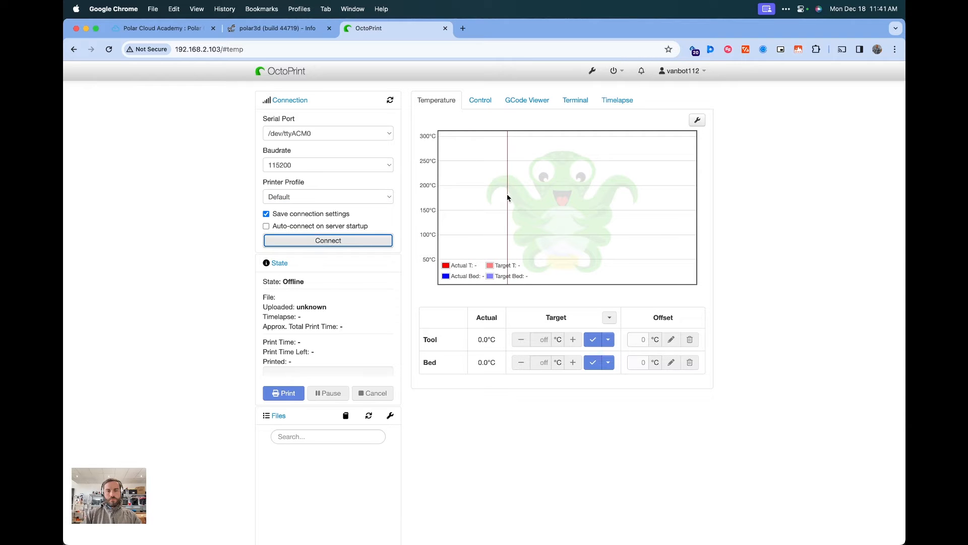
Home the X and Y axes from the printer controls
left_click(478, 101)
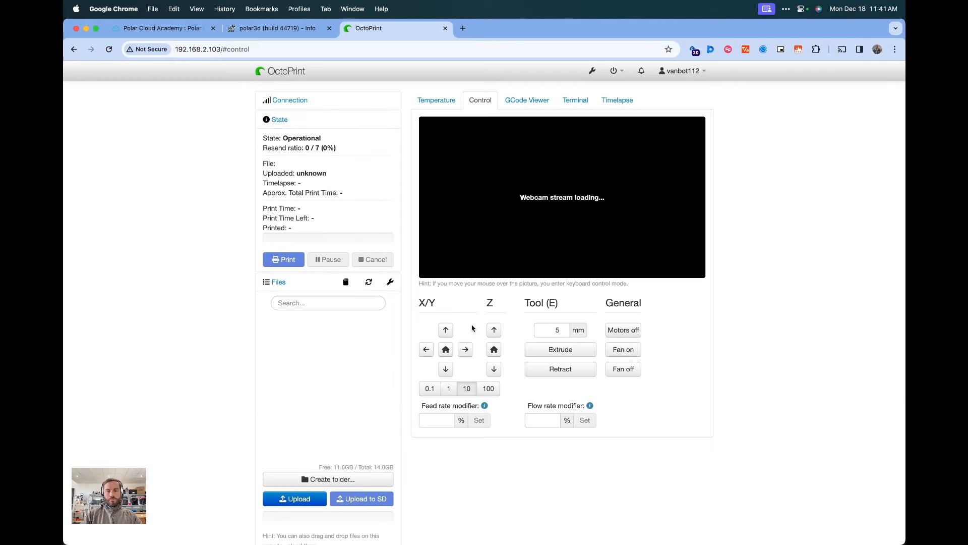
left_click(446, 350)
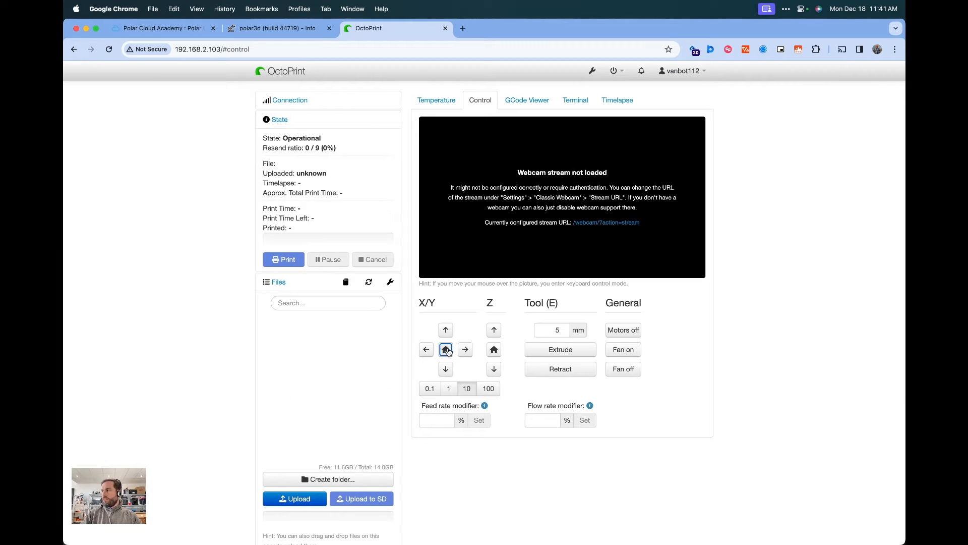
Open the OctoPrint settings and go to the Plugin Manager
left_click(593, 71)
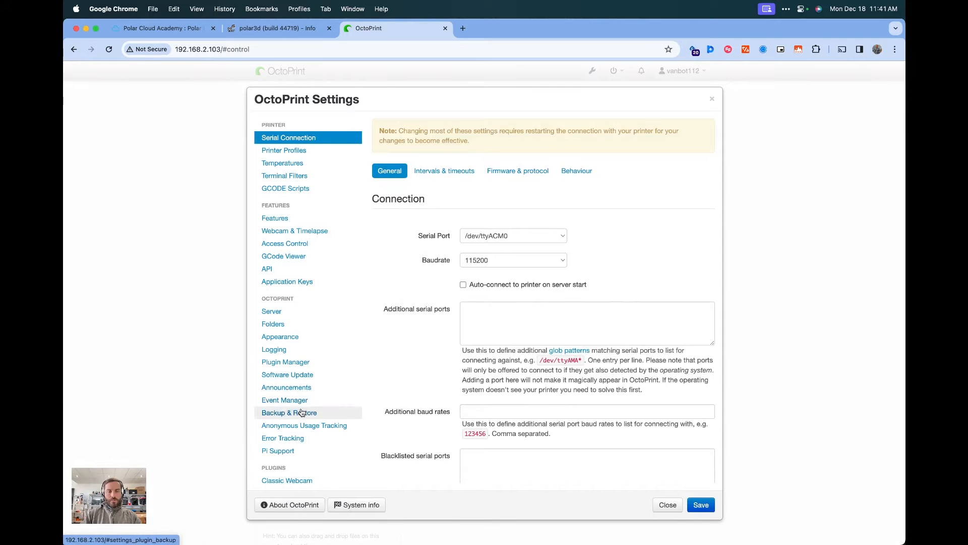
left_click(712, 99)
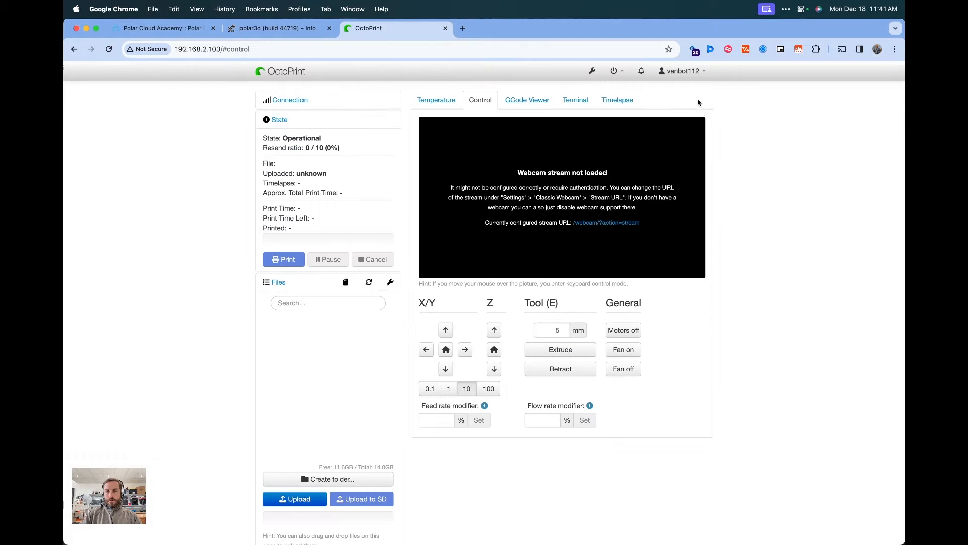
left_click(593, 73)
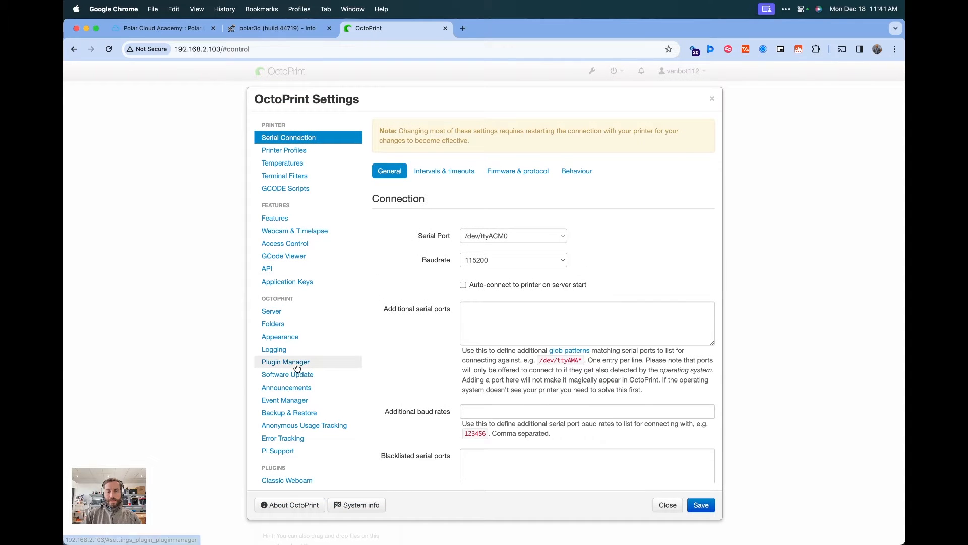
left_click(297, 367)
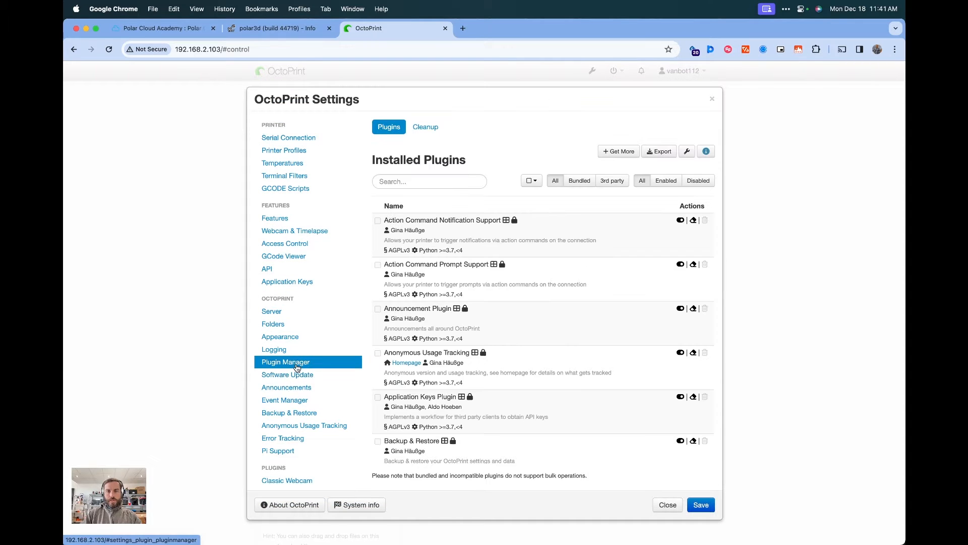
Search the plugin repository for Polar and install the Polar Cloud plugin
left_click(622, 151)
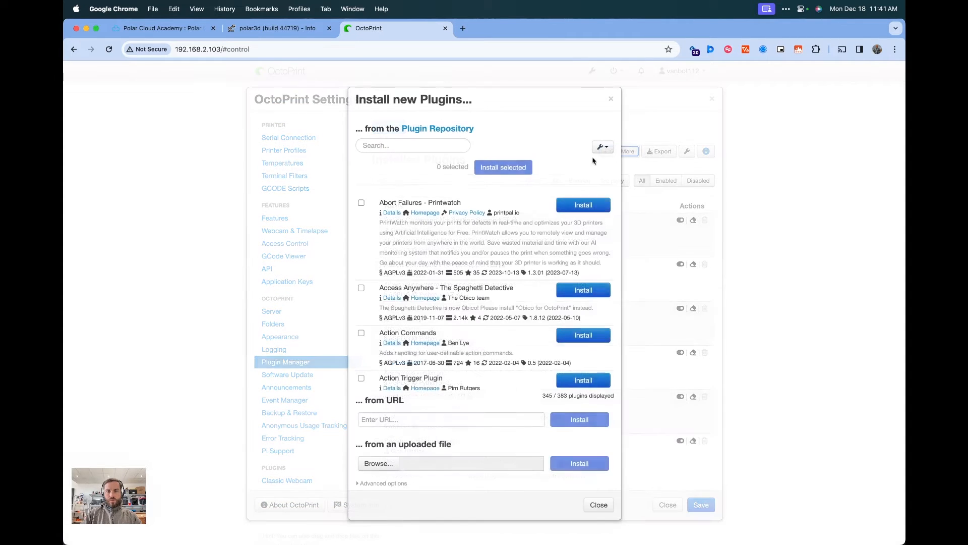
left_click(427, 146)
type("Polar")
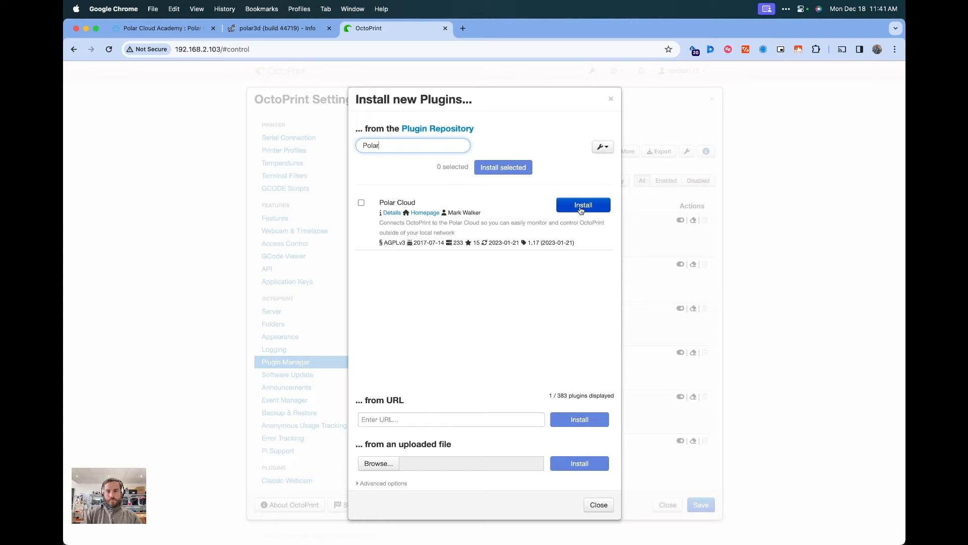
left_click(582, 210)
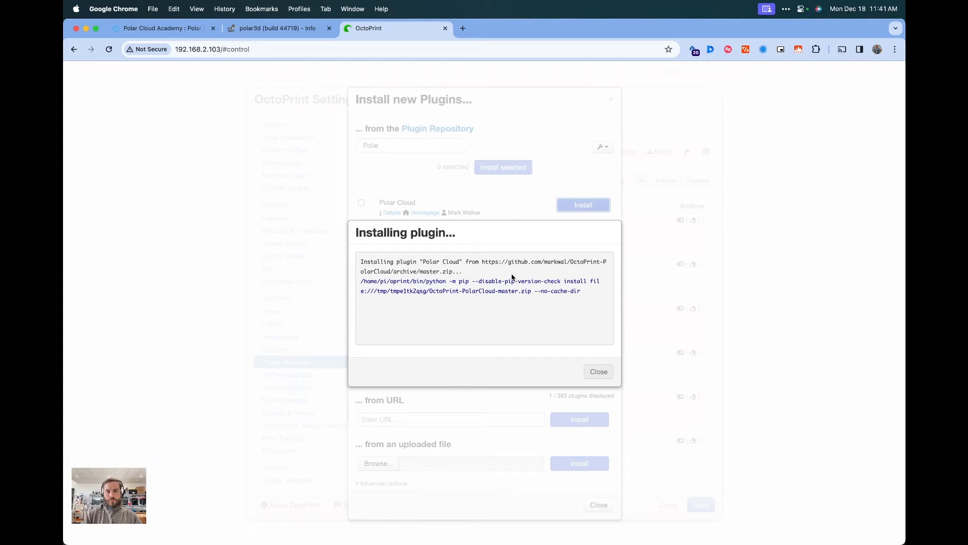
Restart the OctoPrint server to apply the plugin installation
left_click(861, 162)
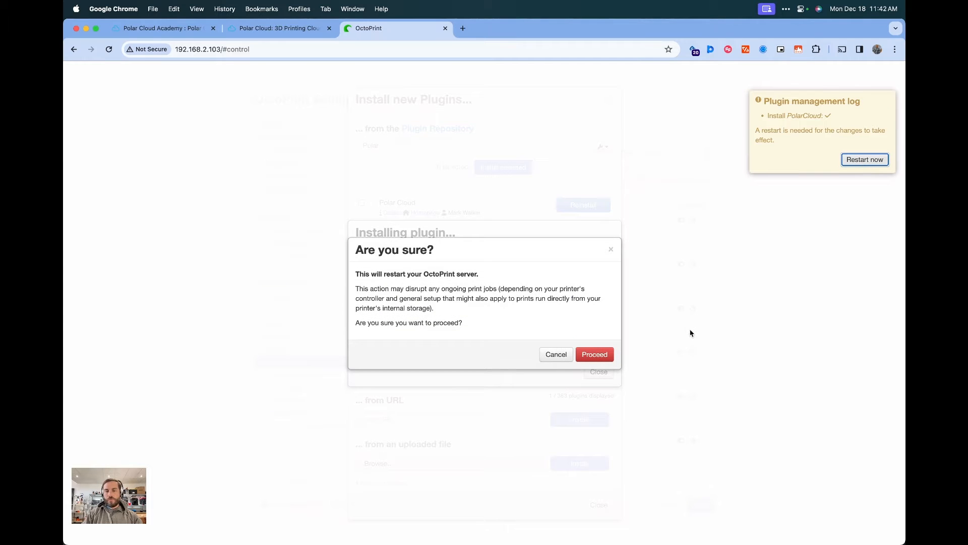
left_click(595, 354)
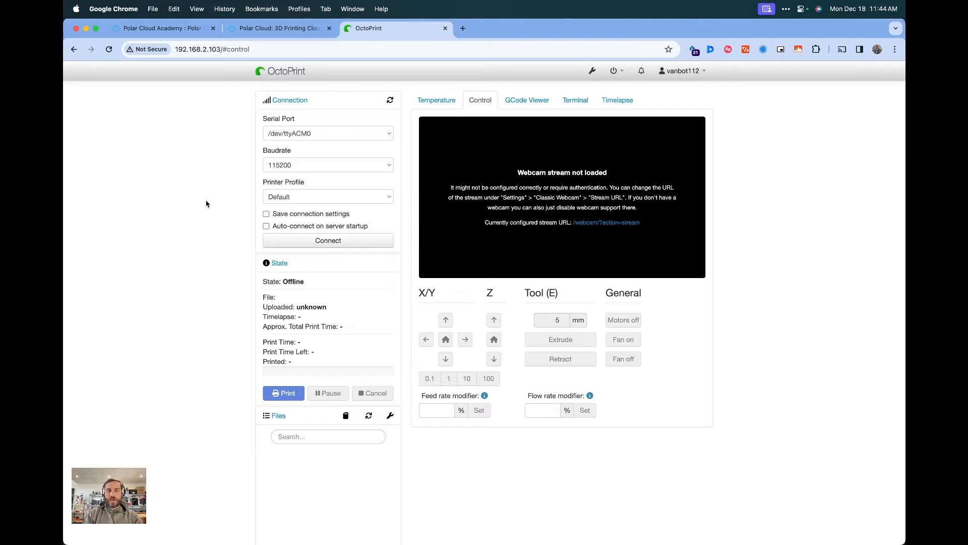
Open LanScan to view the devices on the local network, then quit it
key("super+space")
type("lan")
key("Return")
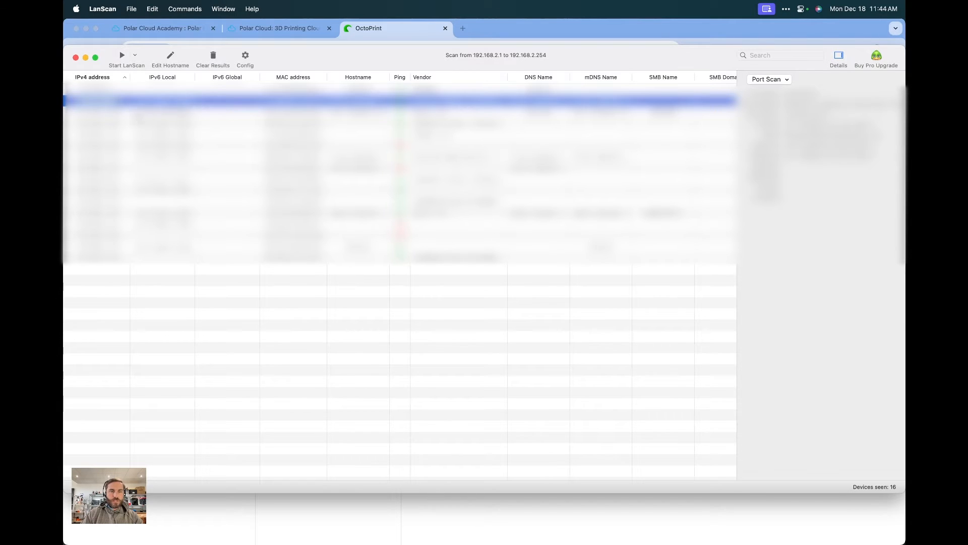
key("super+q")
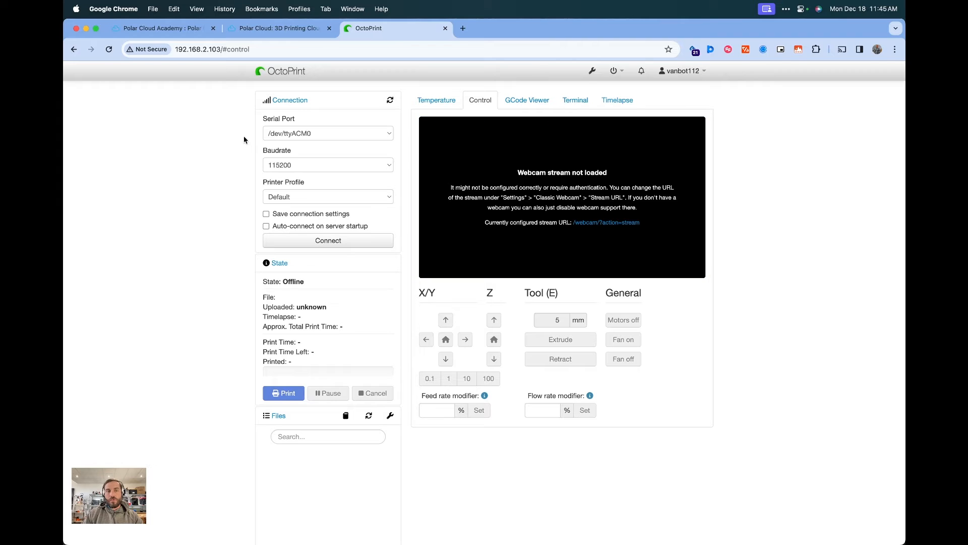
Copy the OctoPrint address from the browser and open a Terminal window
left_click(221, 49)
left_click(220, 49)
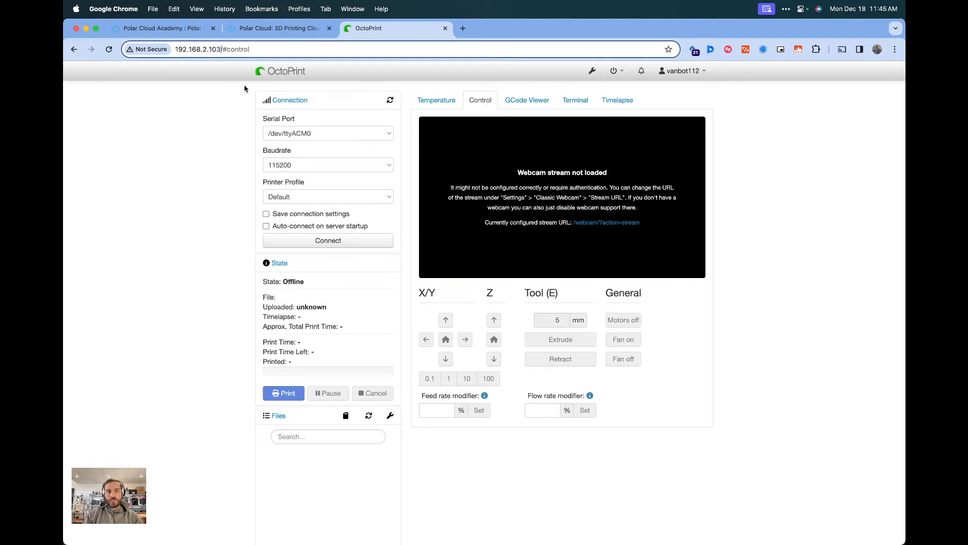
key("super+space")
type("term")
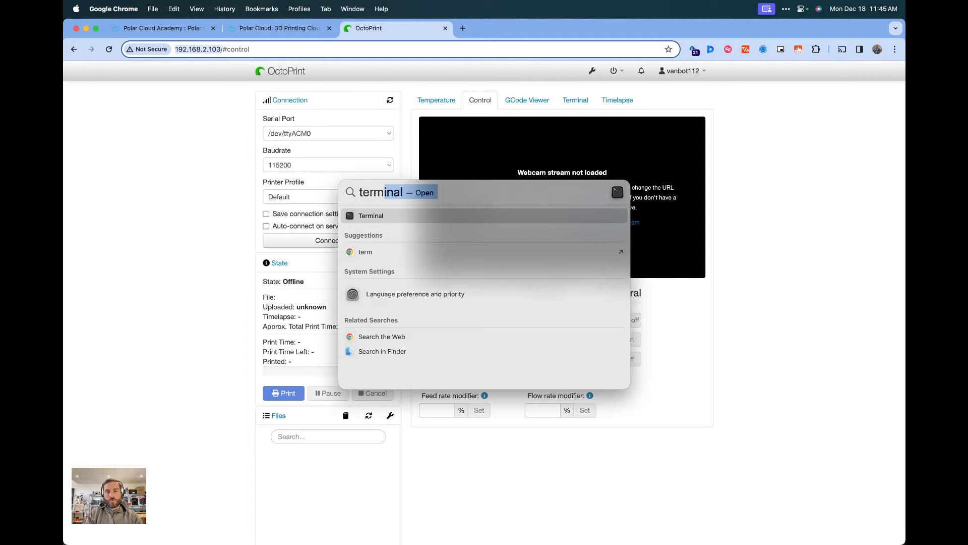
key("Return")
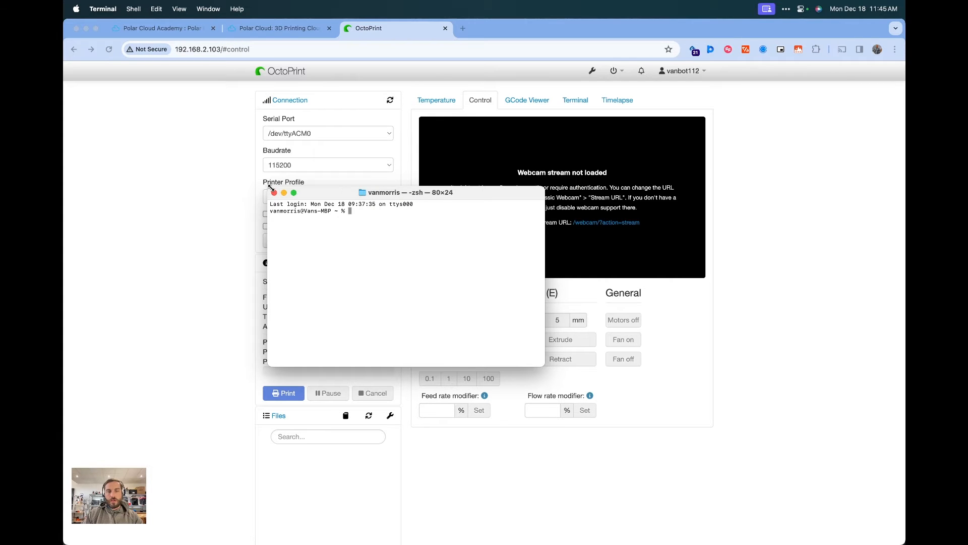
left_click_drag(268, 187, 127, 132)
Search the web for putty windows and open the PuTTY download site
left_click(184, 120)
key("super+t")
type("putty windows")
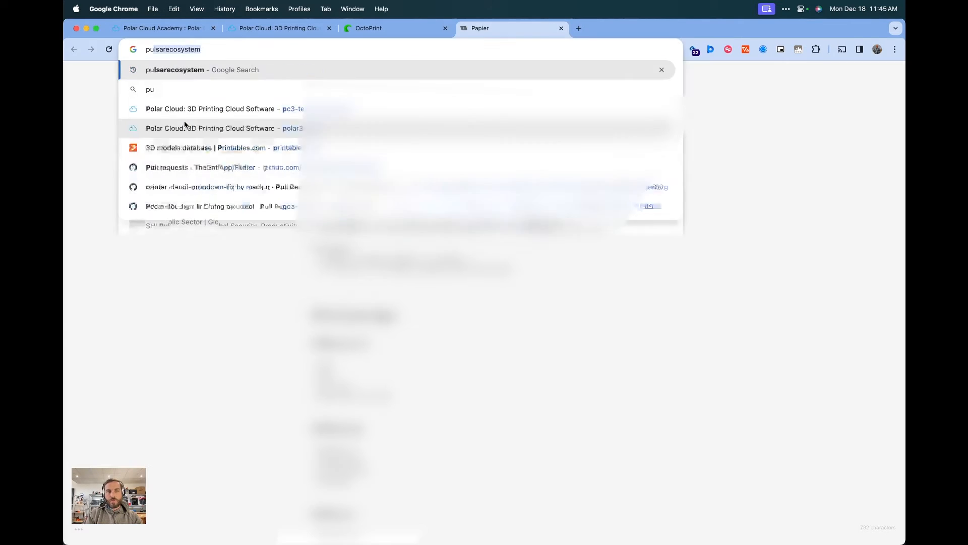
key("Return")
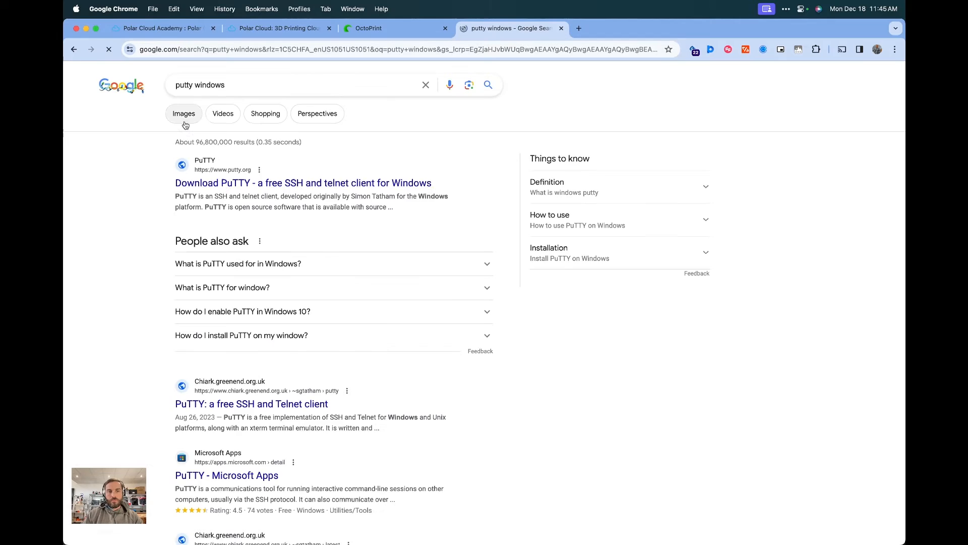
left_click(177, 182)
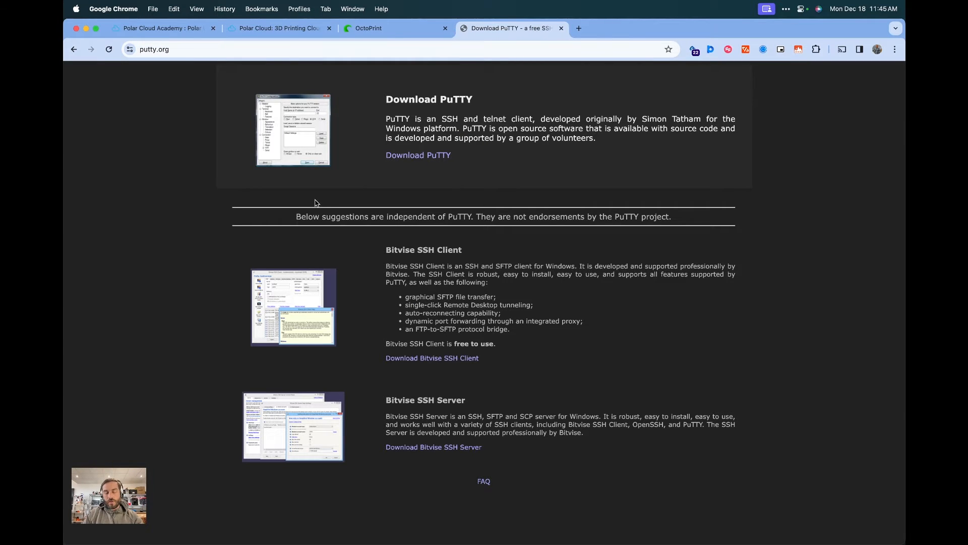
key("super+w")
key("super+Tab")
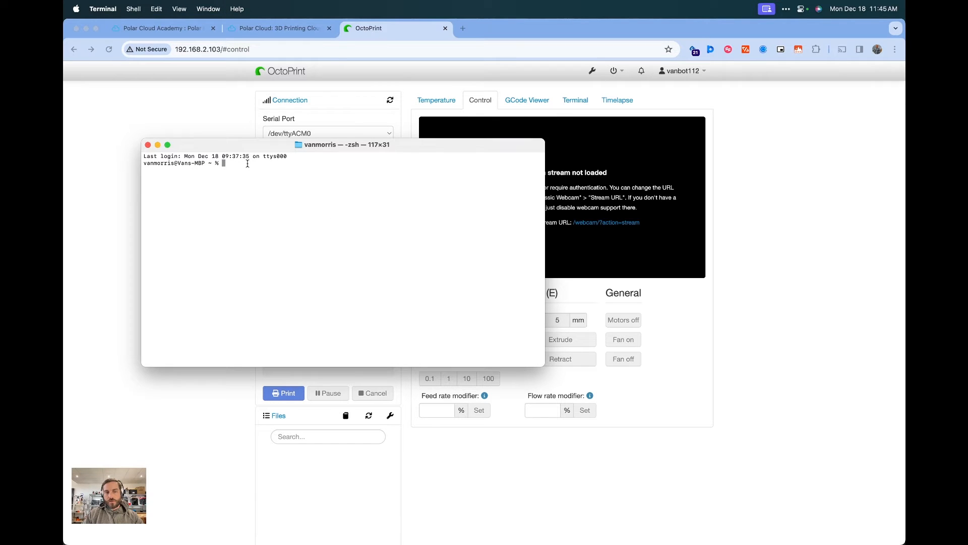
type("http://192.168.2.103/")
key("BackSpace")
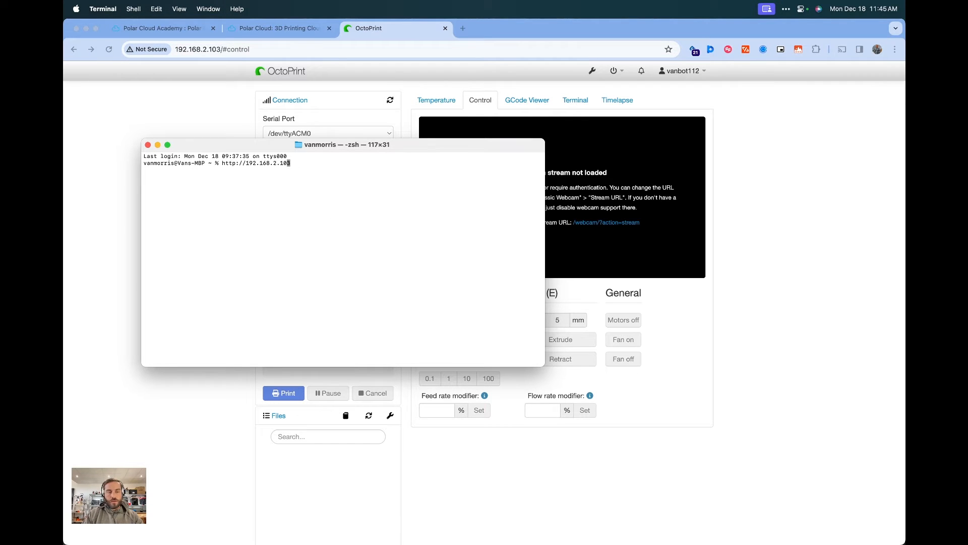
key("Left")
key("Left")
key("Left")
key("Left")
key("Left")
key("Left")
key("Left")
key("Left")
key("Left")
key("Left")
key("Left")
key("Left")
key("Left")
key("BackSpace")
key("BackSpace")
key("BackSpace")
key("BackSpace")
key("BackSpace")
key("BackSpace")
key("BackSpace")
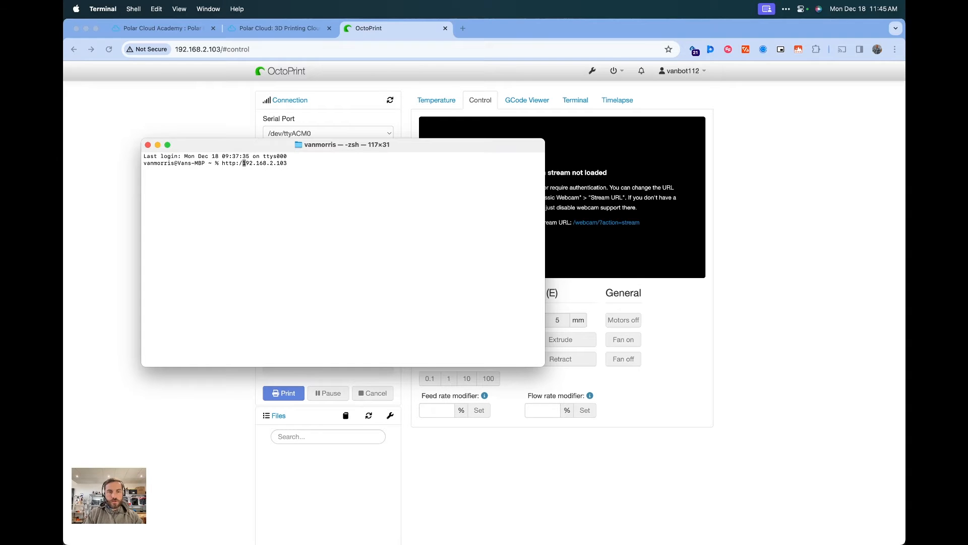
type("ssh")
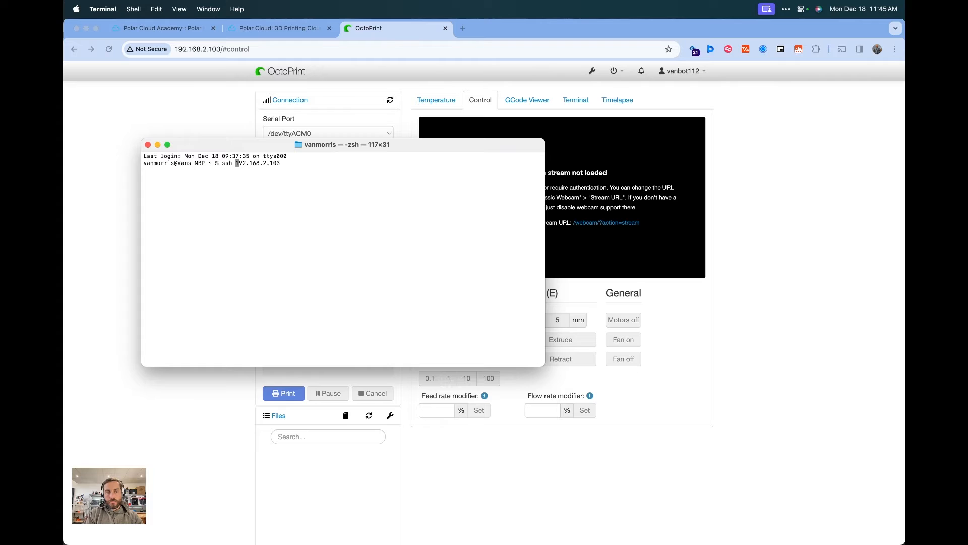
type(" pi@")
key("Right")
key("Right")
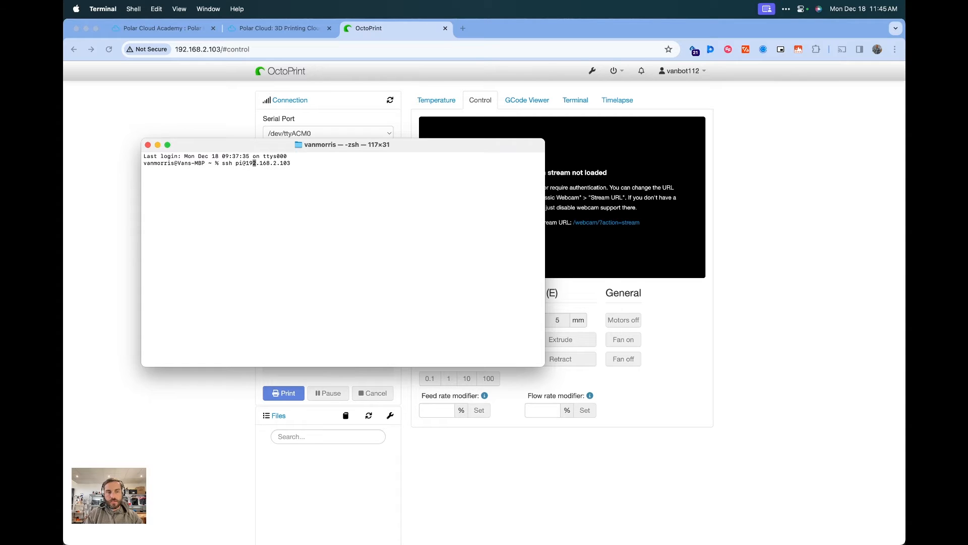
key("Right")
key("Right")
key("Right")
key("Right")
key("Right")
key("Right")
key("Right")
key("Right")
key("Return")
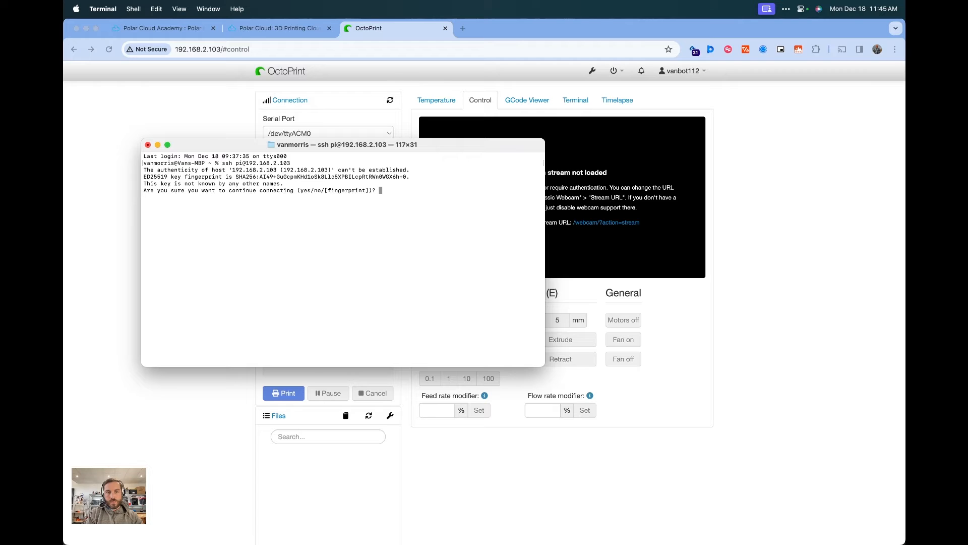
Accept the host's fingerprint with yes and enter the pi user's password to log in
type("yes")
key("Return")
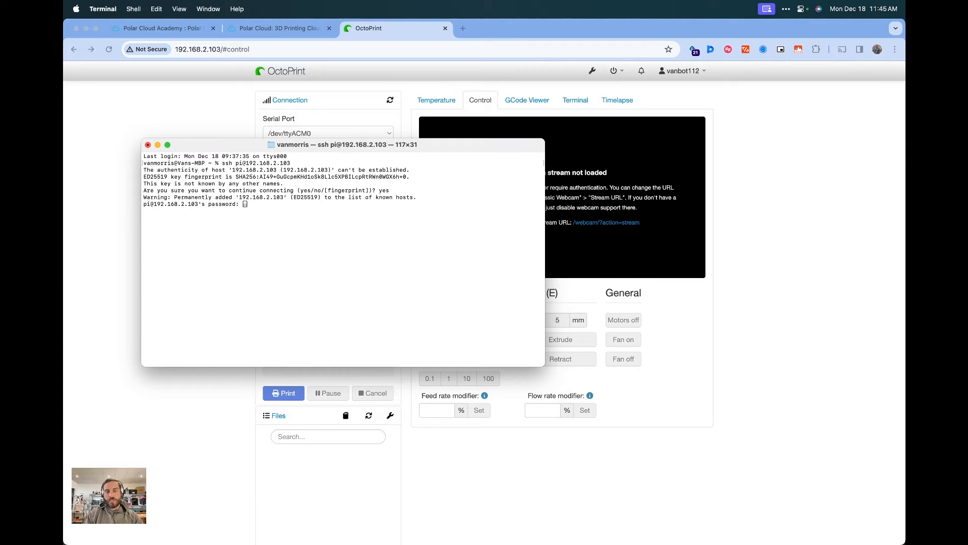
key("Return")
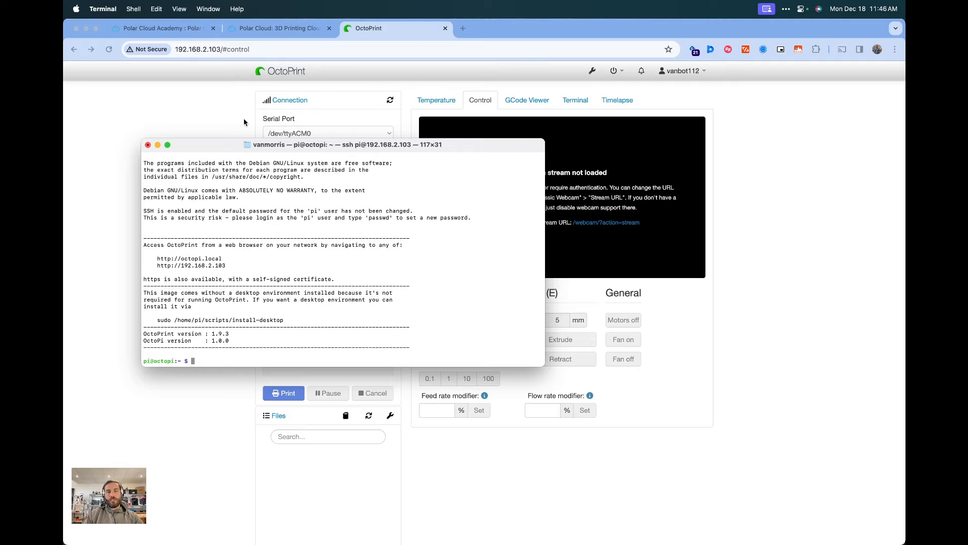
Open Polar Cloud Academy from the Polar Cloud help menu and switch to its tab
key("ctrl+alt+Left")
left_click(690, 183)
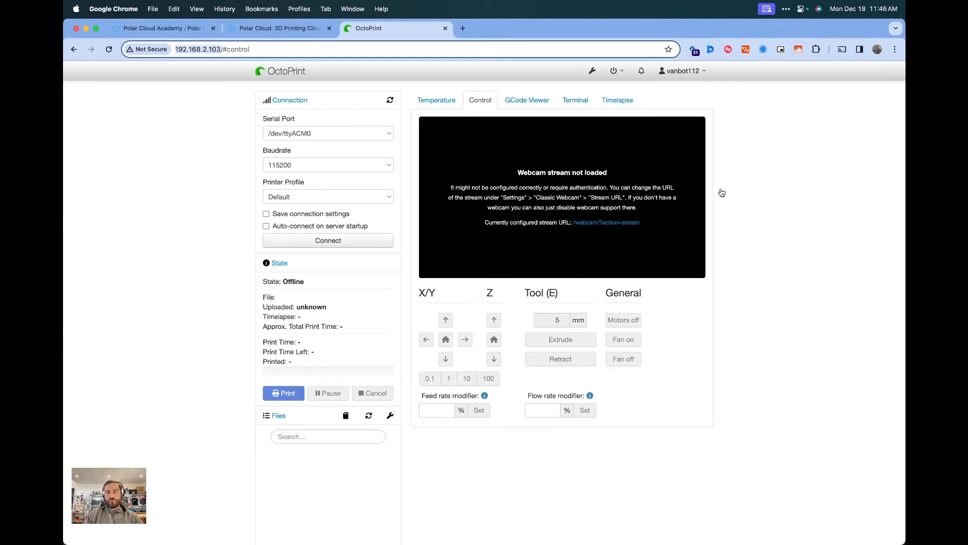
key("ctrl+shift+Tab")
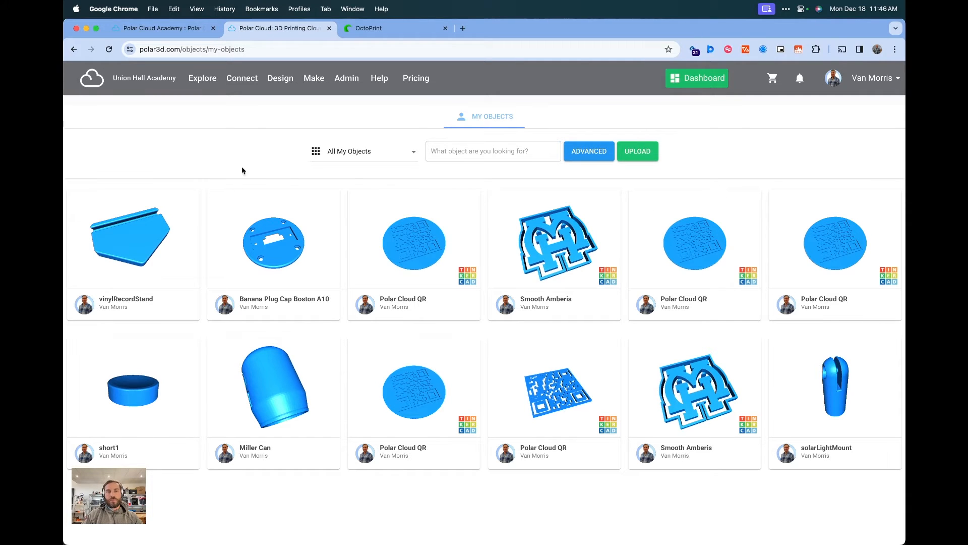
left_click(383, 77)
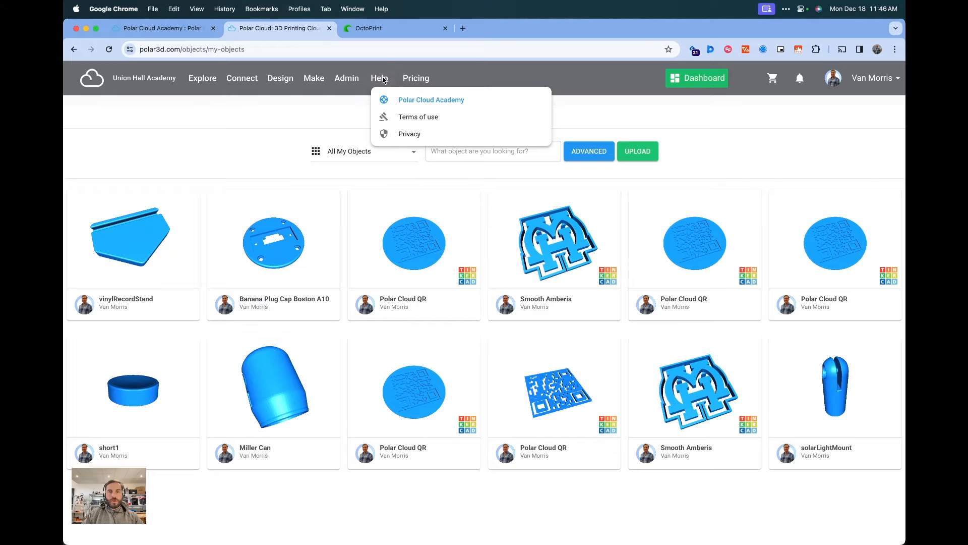
left_click(380, 77)
left_click(388, 101)
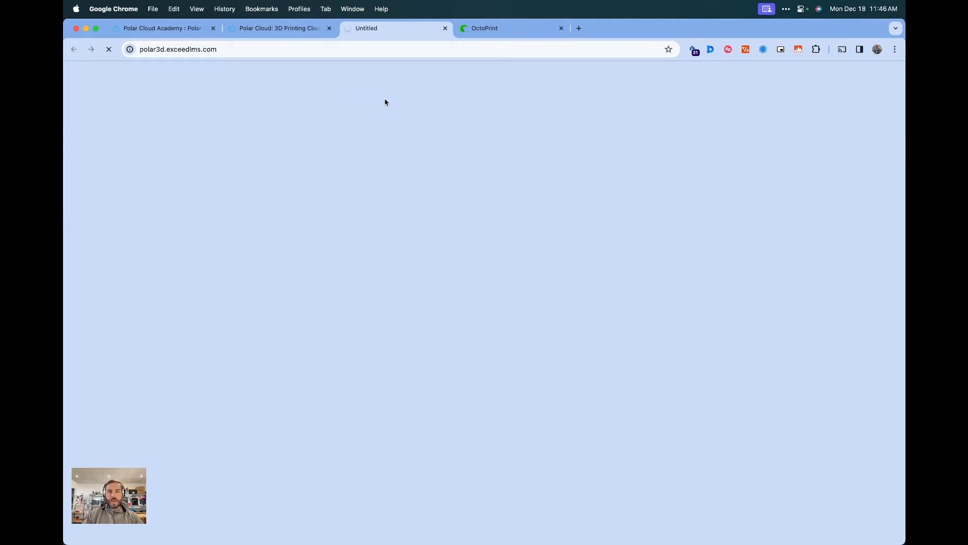
left_click(213, 28)
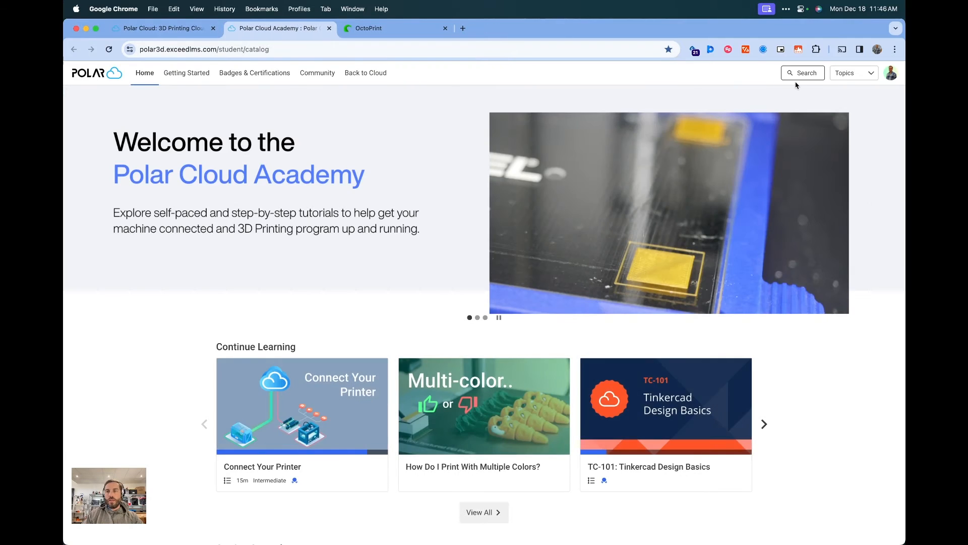
Search the academy for octoprint and open the Reprap / Other (via Octoprint) article
left_click(806, 73)
type("octoprint")
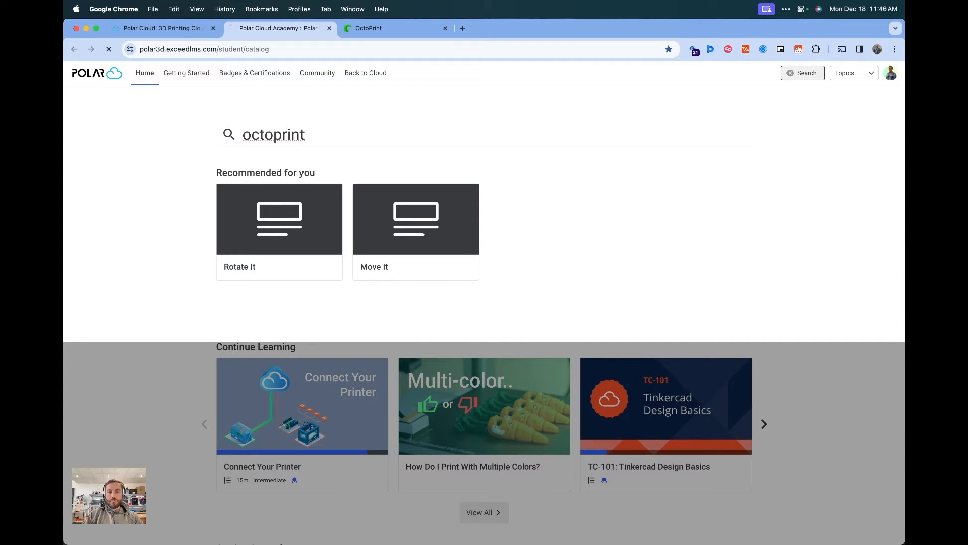
key("Return")
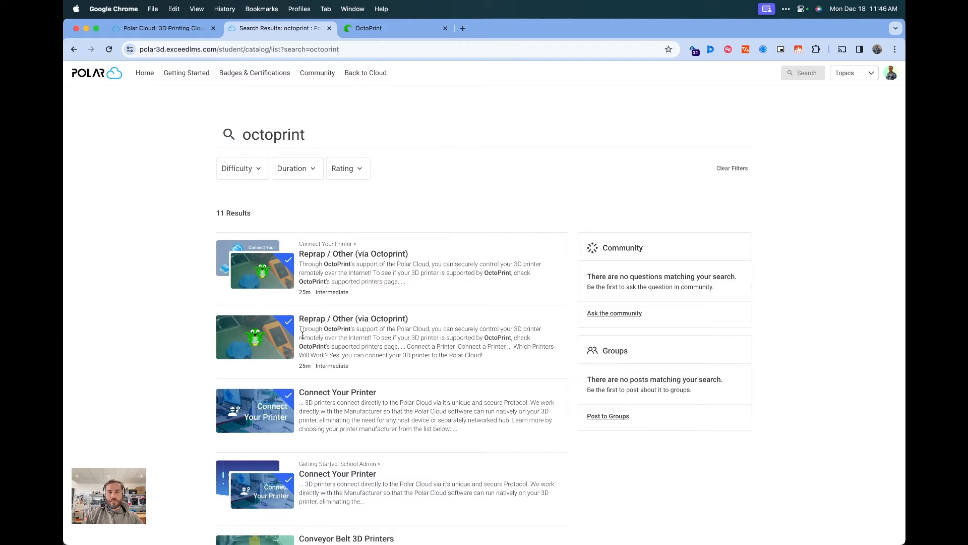
left_click(354, 254)
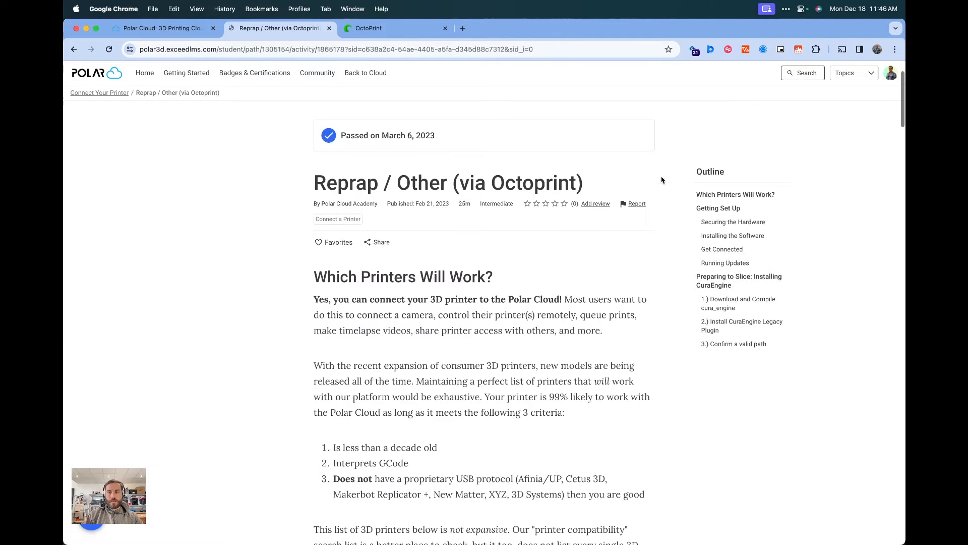
From the Download and Compile cura_engine section, run the wget command for CuraEngine-15.04.6.zip in the Pi terminal
left_click(729, 309)
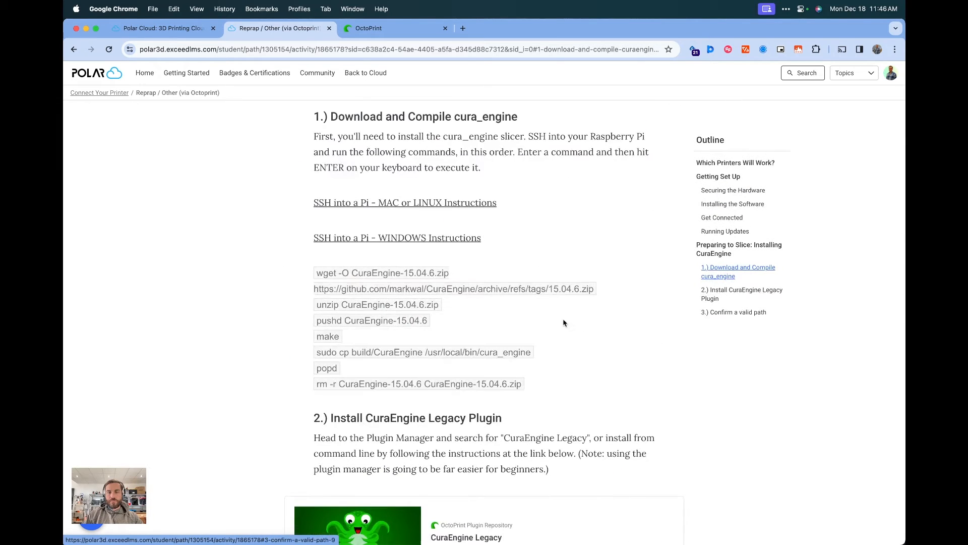
key("ctrl+alt+Right")
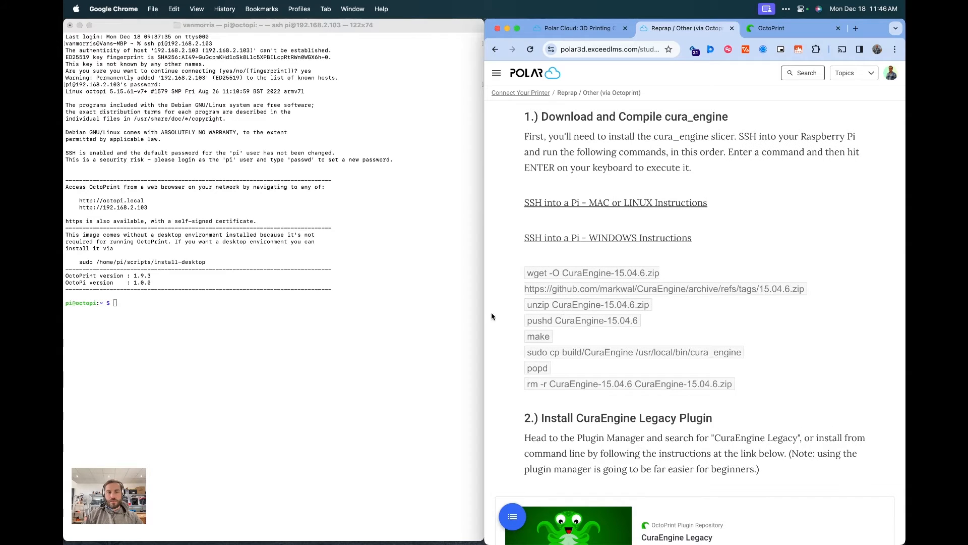
triple_click(568, 281)
key("super+c")
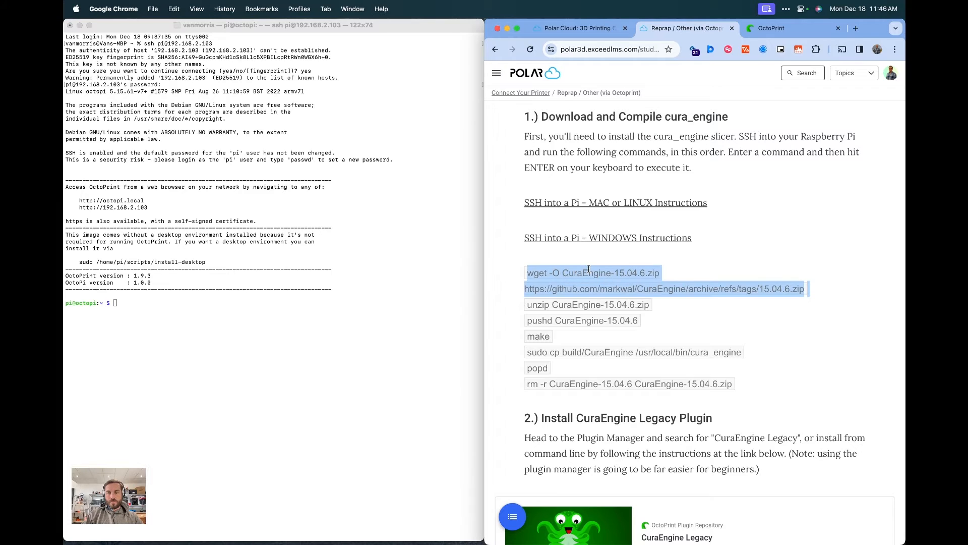
left_click(146, 321)
key("super+v")
key("Return")
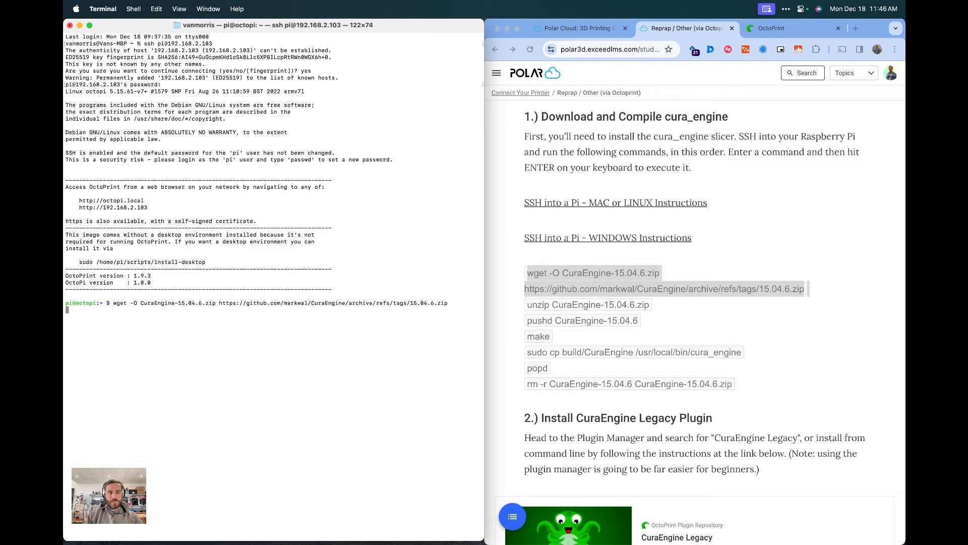
key("Return")
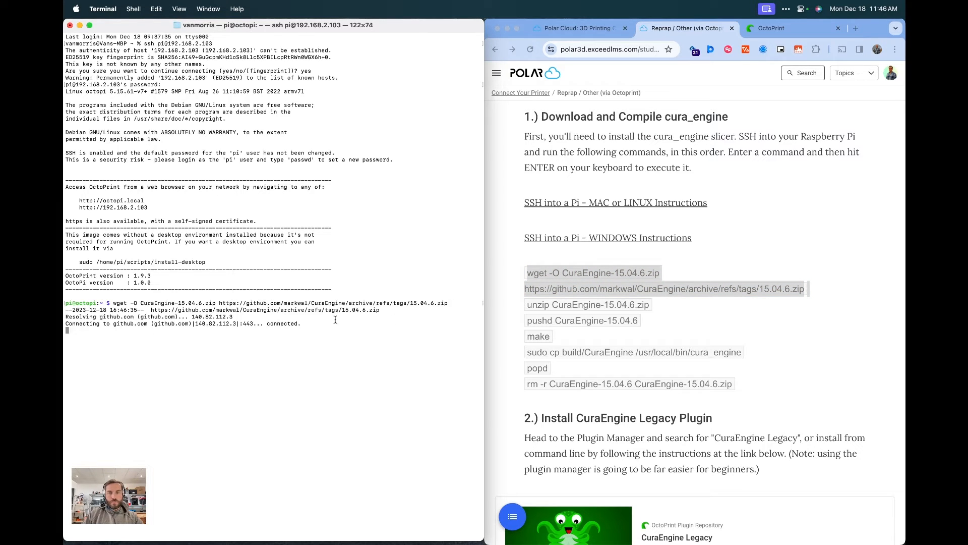
Copy and run unzip CuraEngine-15.04.6.zip in the Pi terminal
left_click(559, 306)
triple_click(559, 306)
key("super+c")
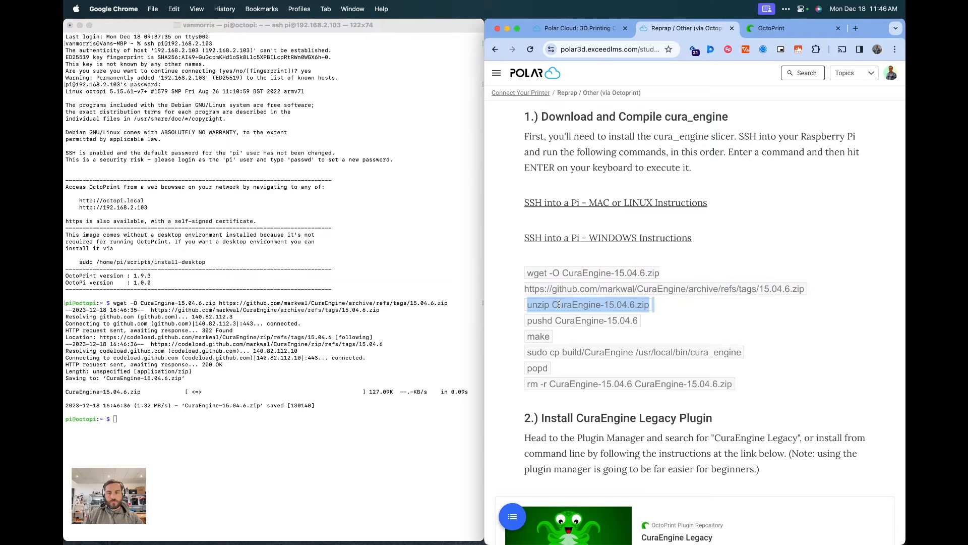
left_click(284, 402)
key("super+v")
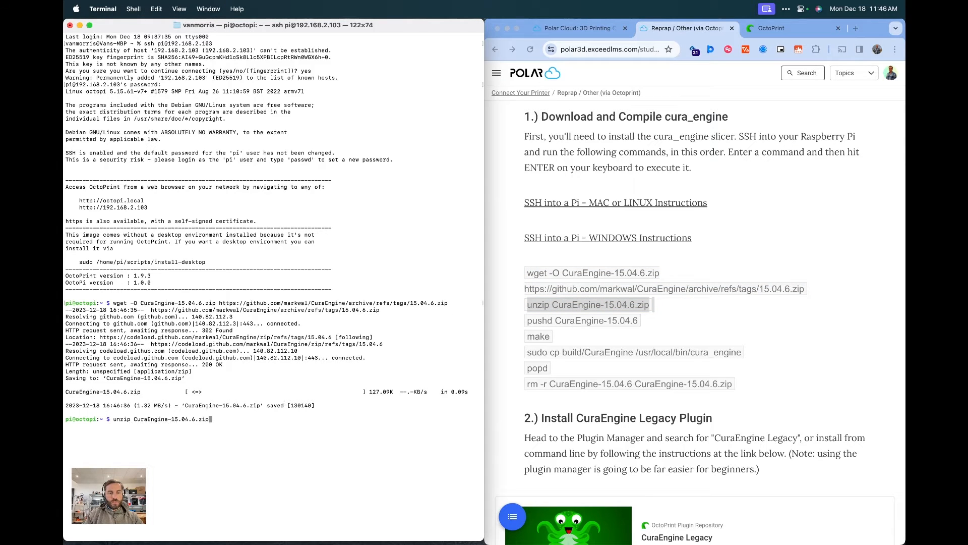
key("Return")
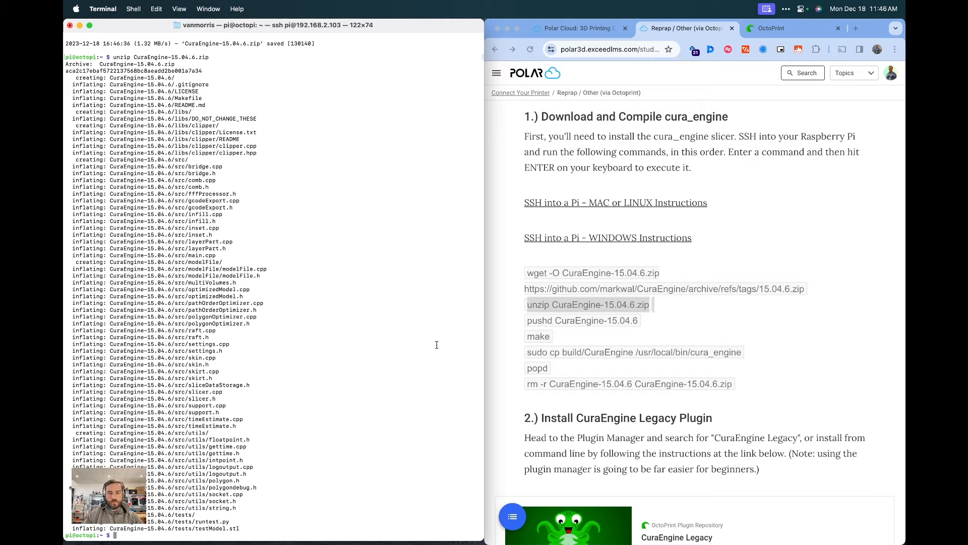
Copy and run pushd CuraEngine-15.04.6 in the Pi terminal
left_click(569, 324)
triple_click(568, 323)
key("super+c")
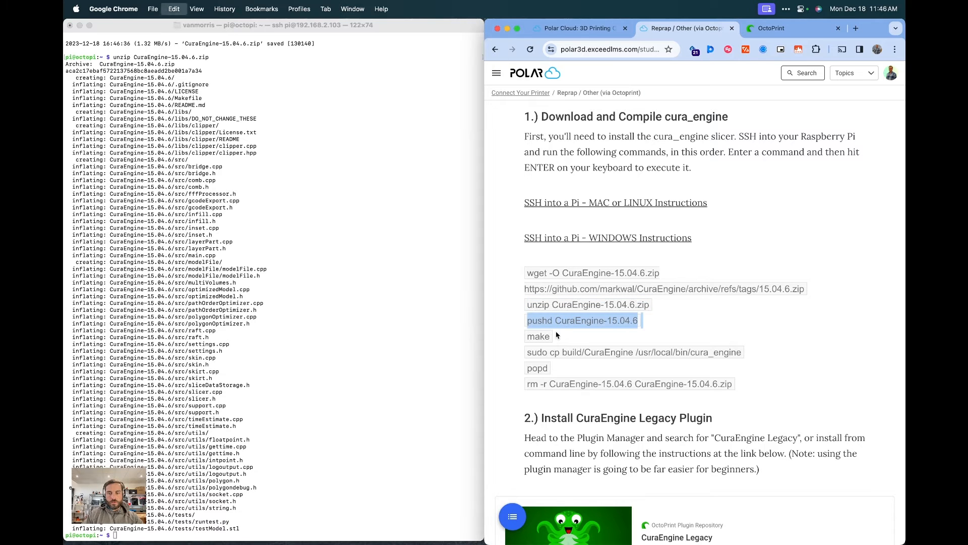
left_click(343, 349)
key("super+v")
key("Return")
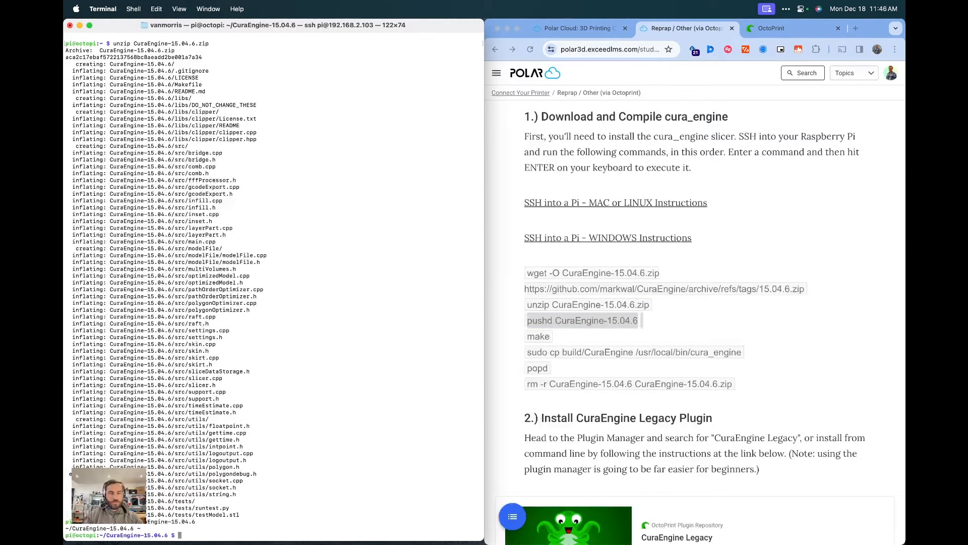
Run make in the Pi terminal to compile CuraEngine
left_click(535, 336)
left_click(246, 394)
type("make")
key("Return")
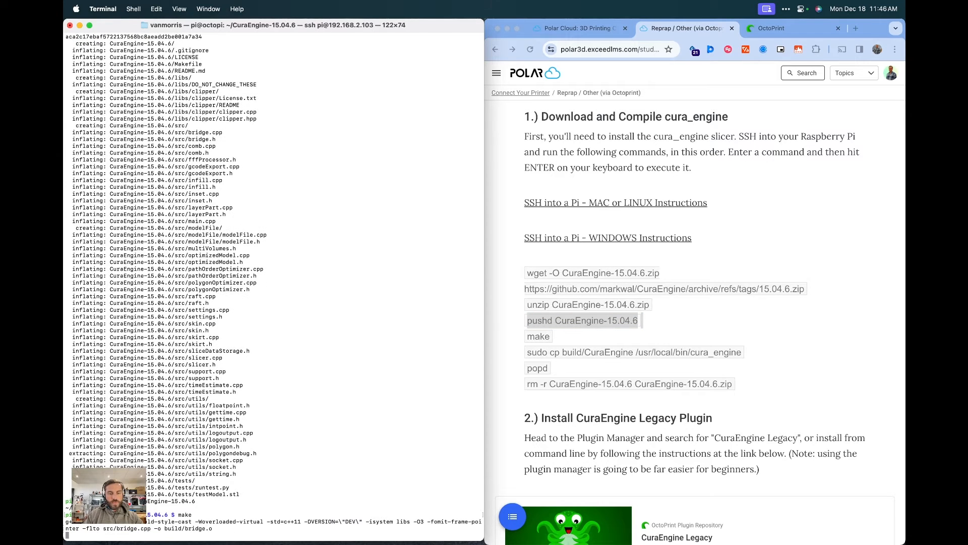
Run sudo cp build/CuraEngine /usr/local/bin/cura_engine and enter the pi user's sudo password
left_click(561, 355)
triple_click(562, 355)
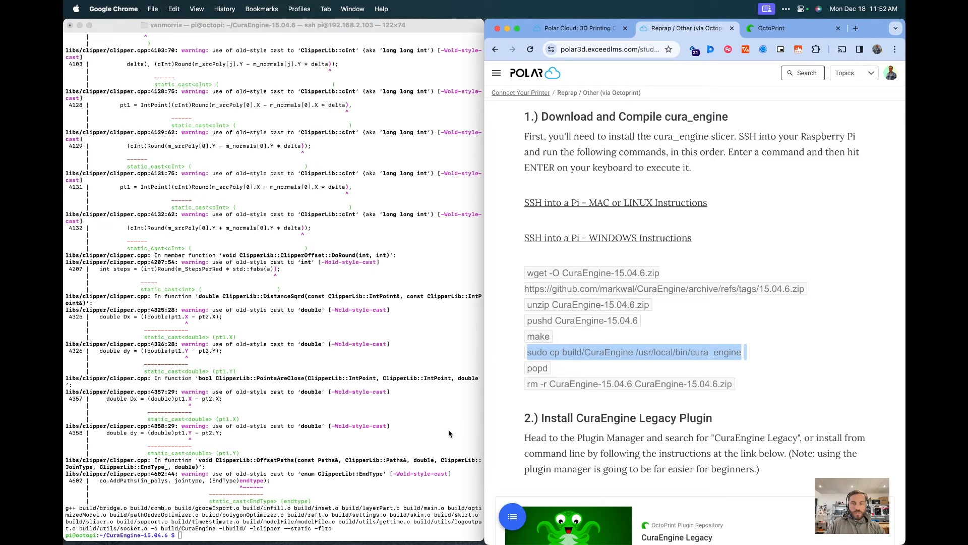
left_click(343, 469)
key("super+v")
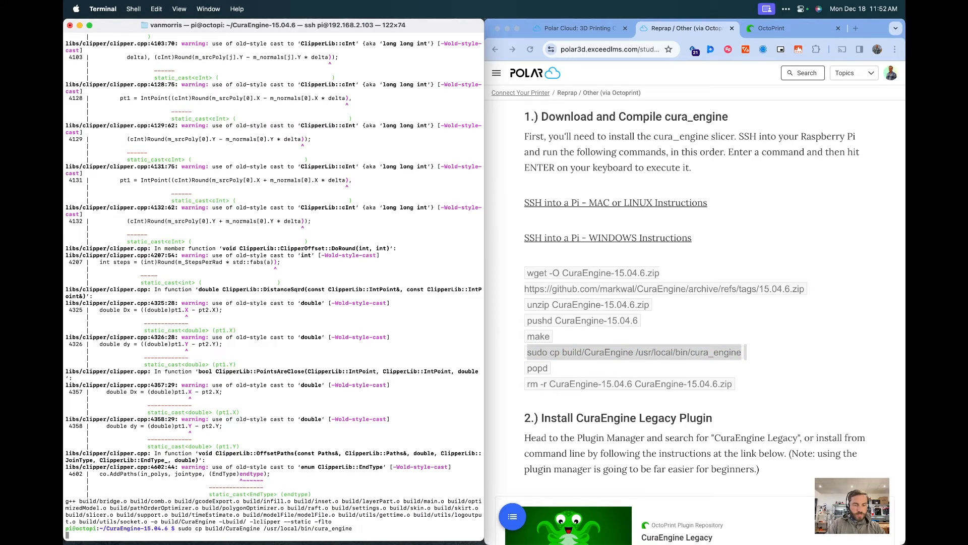
key("Return")
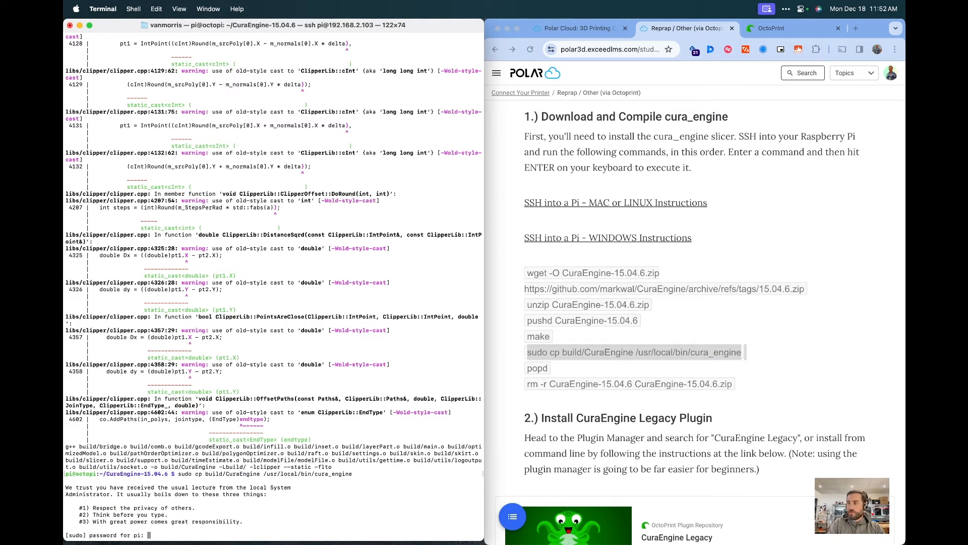
key("Return")
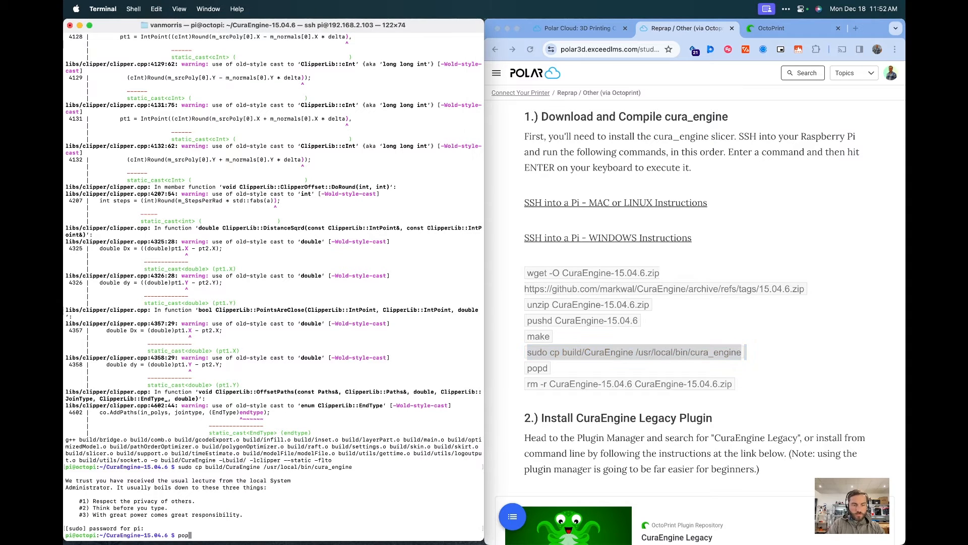
Run popd, then rm -r CuraEngine-15.04.6 CuraEngine-15.04.6.zip to clean up the downloaded files
type("popd")
key("Return")
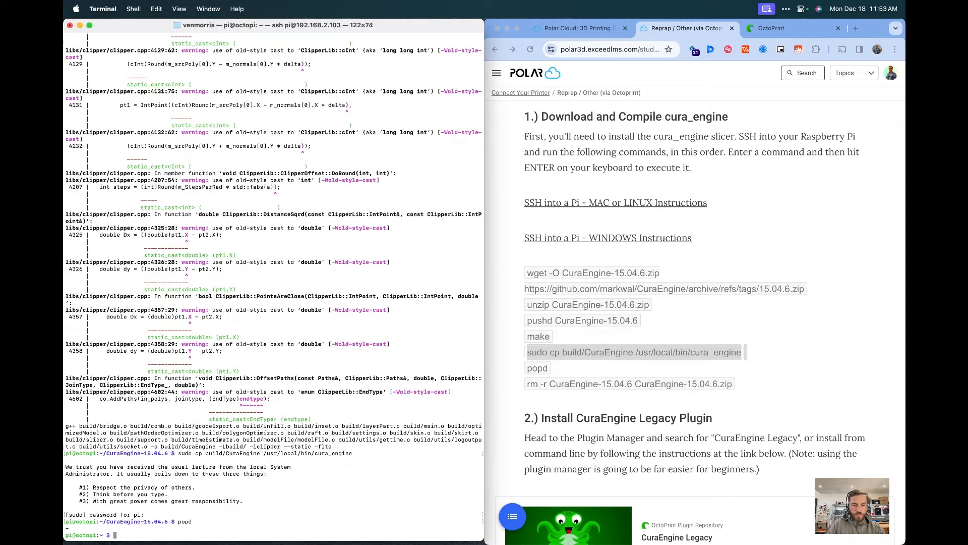
triple_click(557, 385)
left_click(269, 472)
key("super+v")
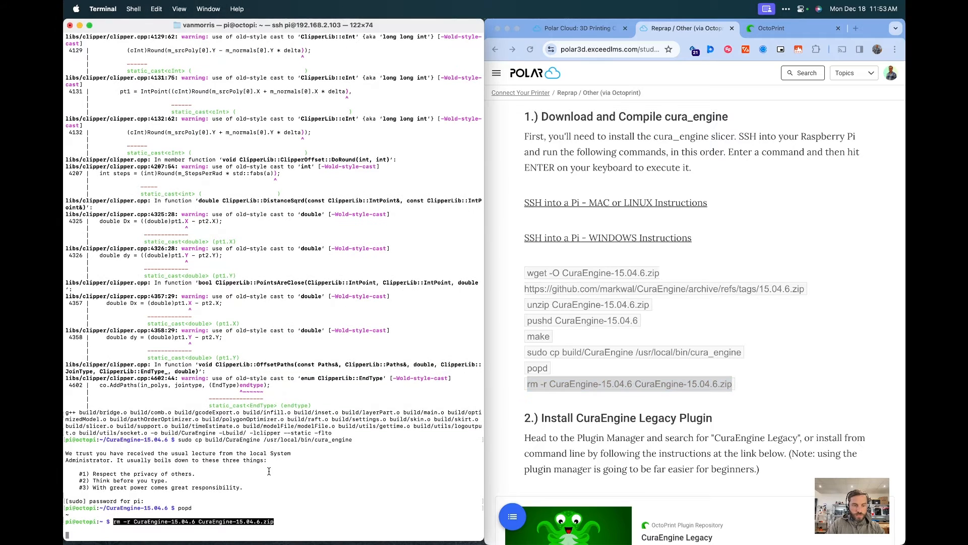
key("Return")
key("Return")
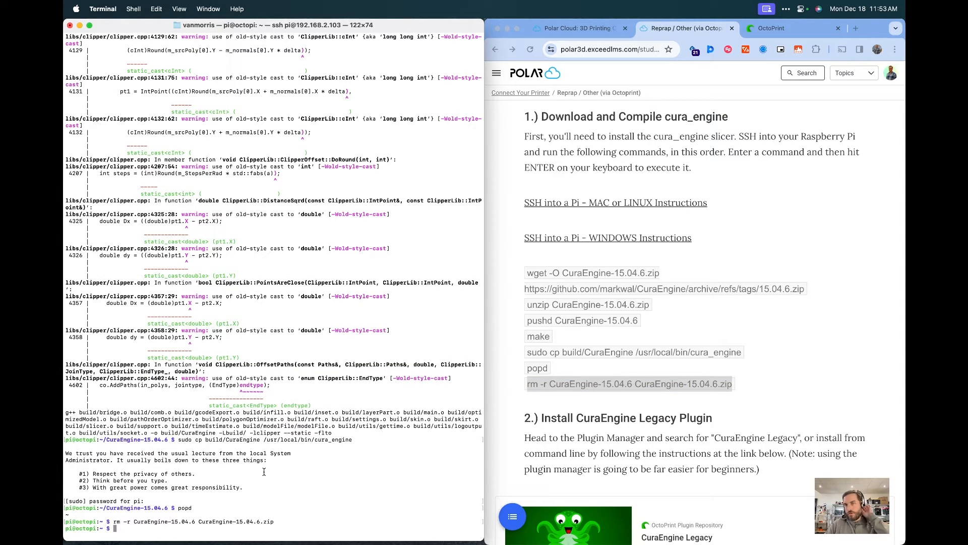
left_click(543, 188)
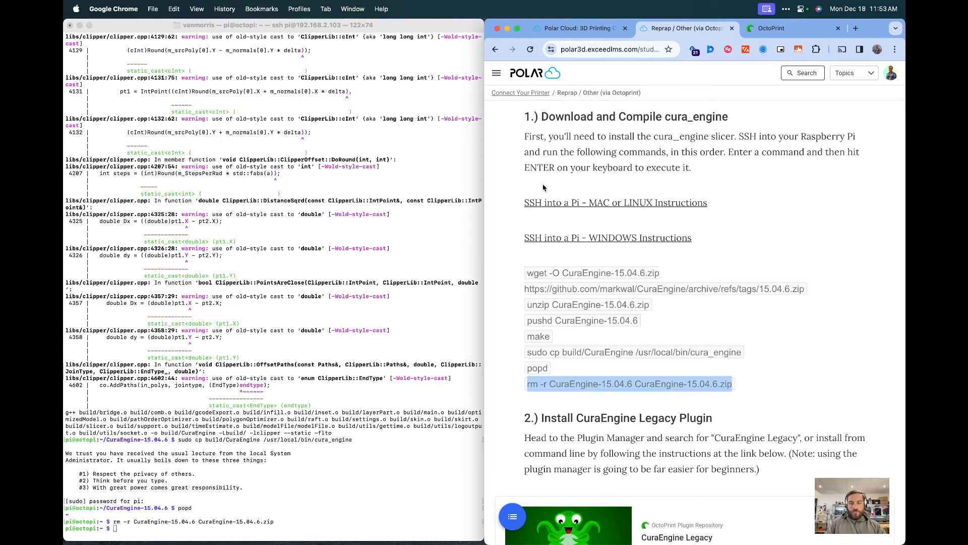
Install the CuraEngine Legacy plugin from the OctoPrint Plugin Manager repository and restart the OctoPrint server
key("ctrl+alt+Return")
key("ctrl+Tab")
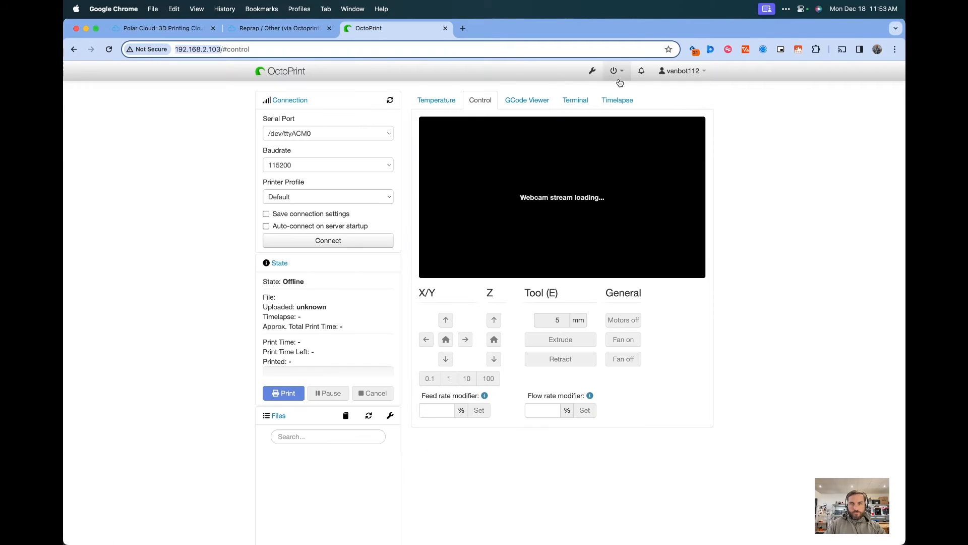
left_click(592, 70)
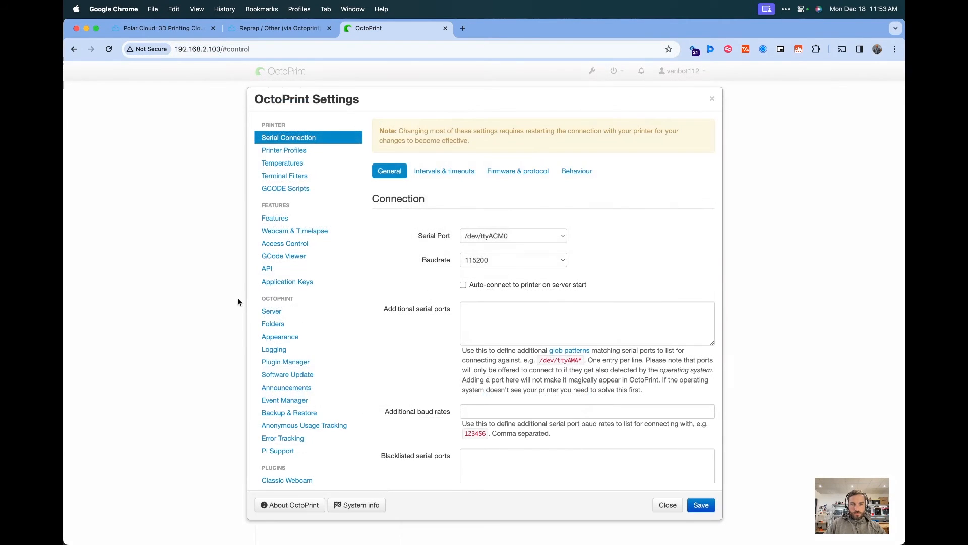
left_click(302, 362)
left_click(625, 151)
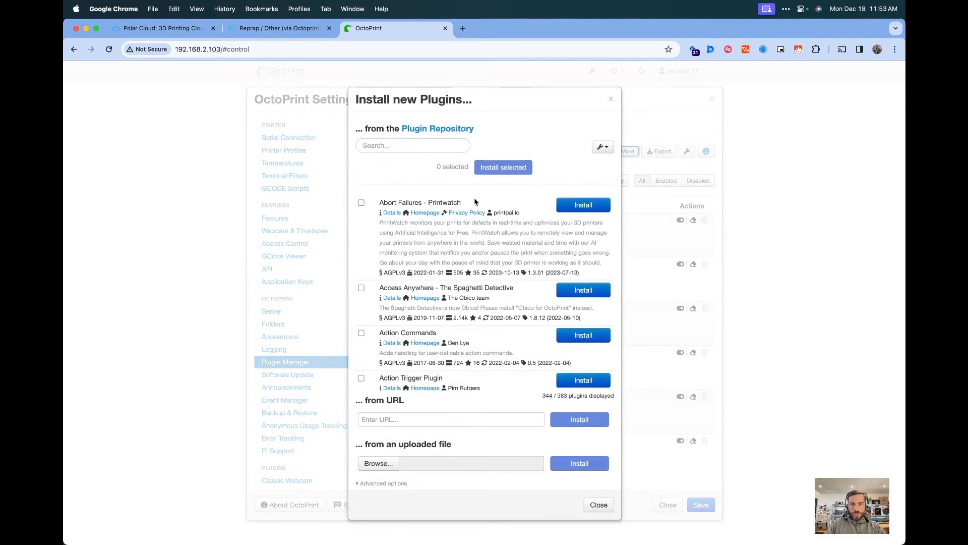
left_click(418, 146)
type("cura")
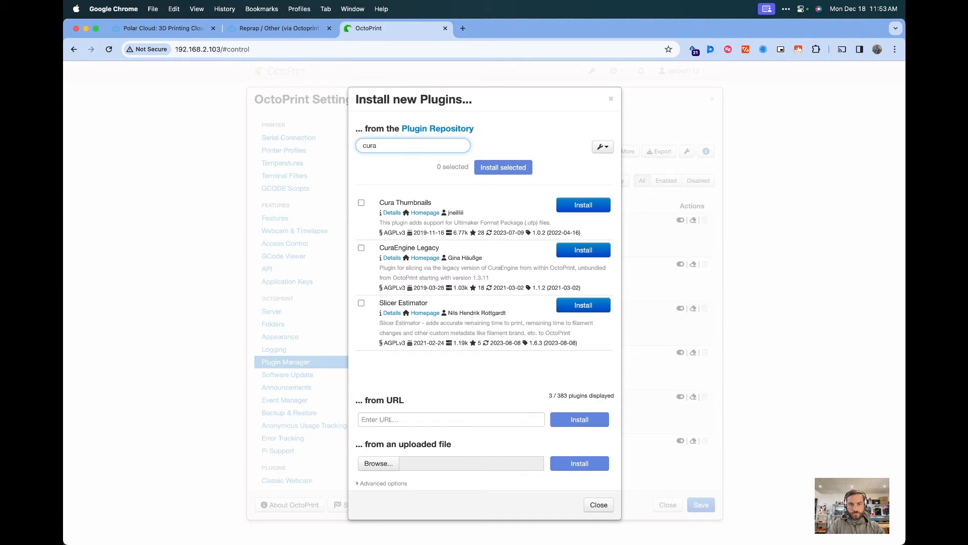
type("e")
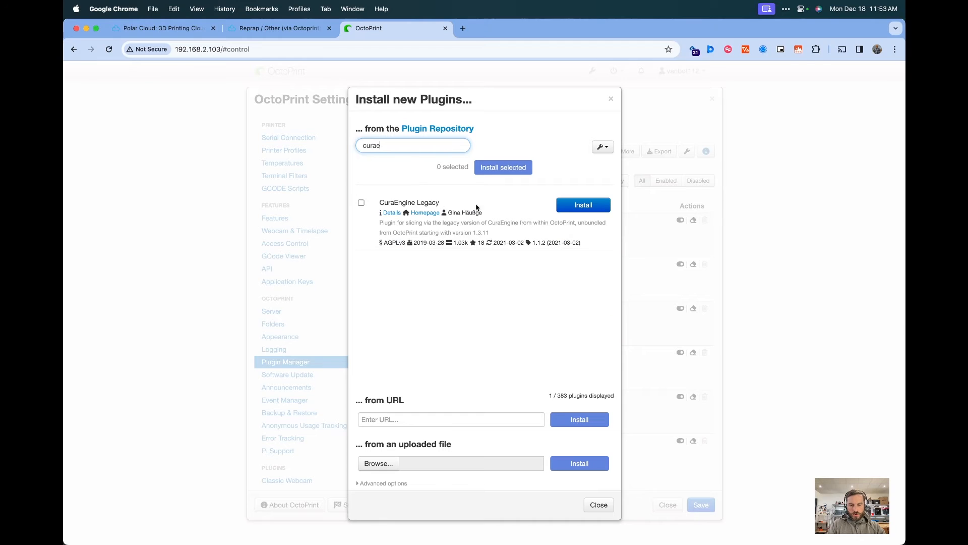
left_click(558, 209)
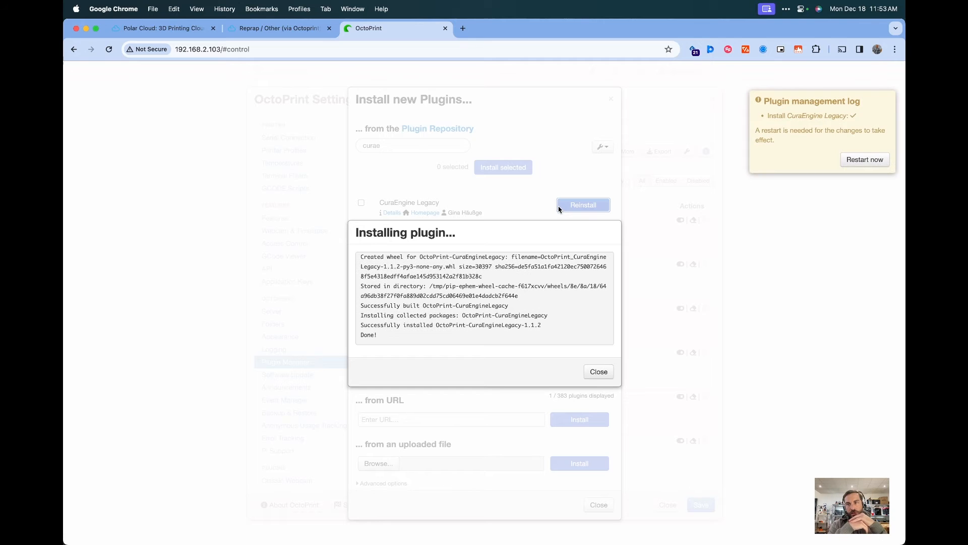
left_click(867, 160)
left_click(595, 356)
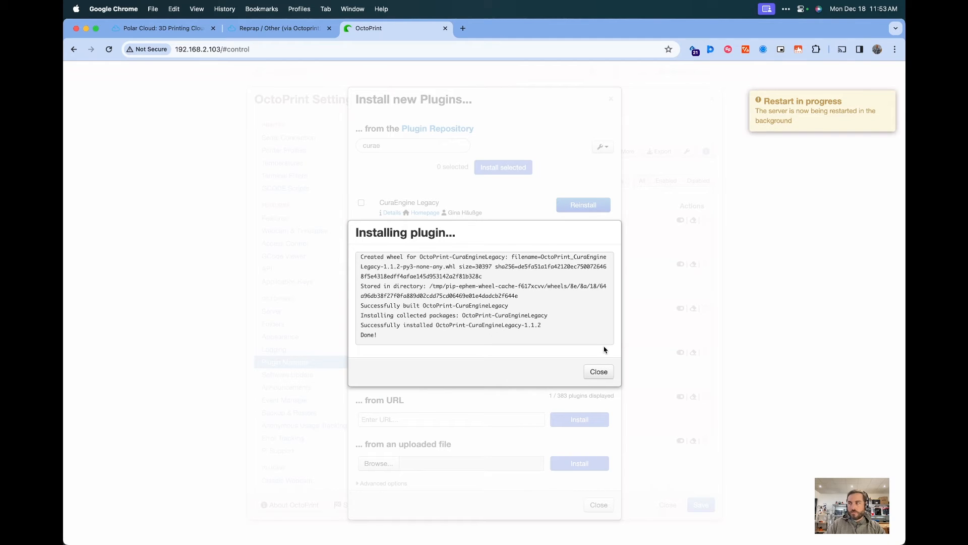
Copy the path /usr/local/bin/cura_engine from the guide's Confirm a valid path section
left_click(298, 30)
scroll(317, 336, "down", 3)
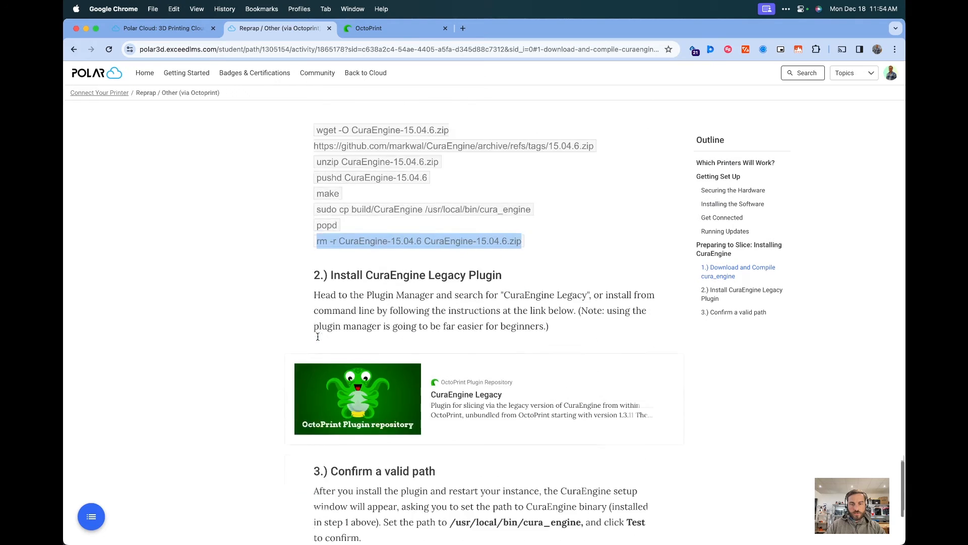
scroll(318, 337, "down", 3)
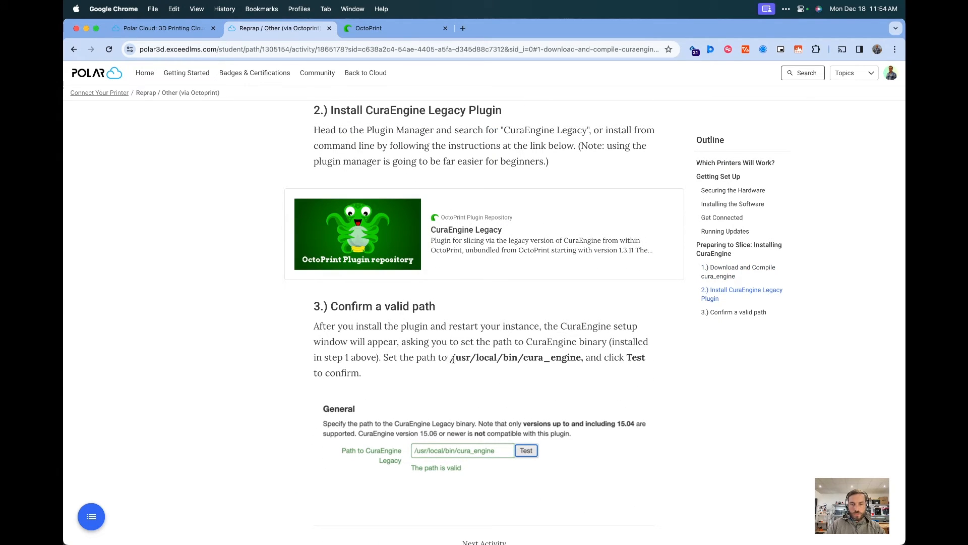
left_click_drag(452, 358, 581, 359)
right_click(562, 358)
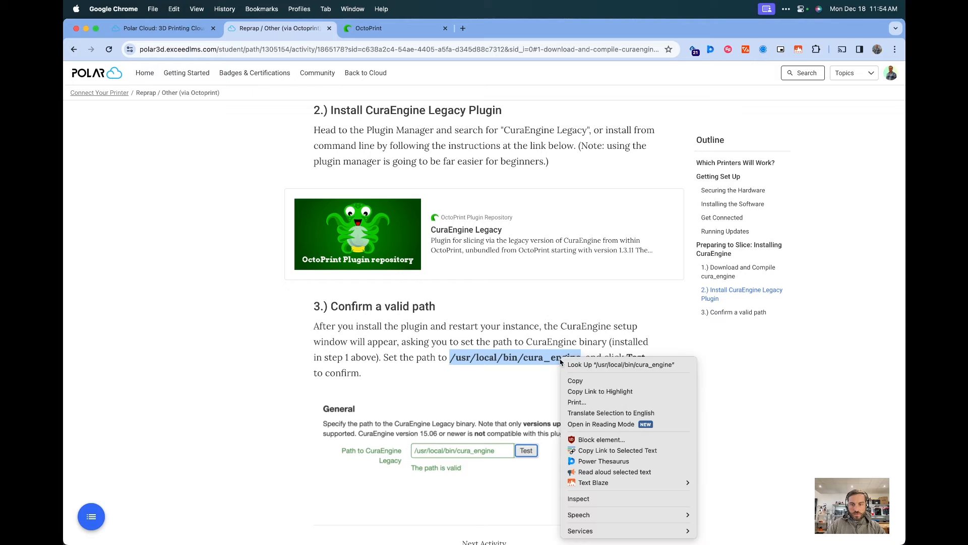
left_click(573, 382)
left_click(518, 392)
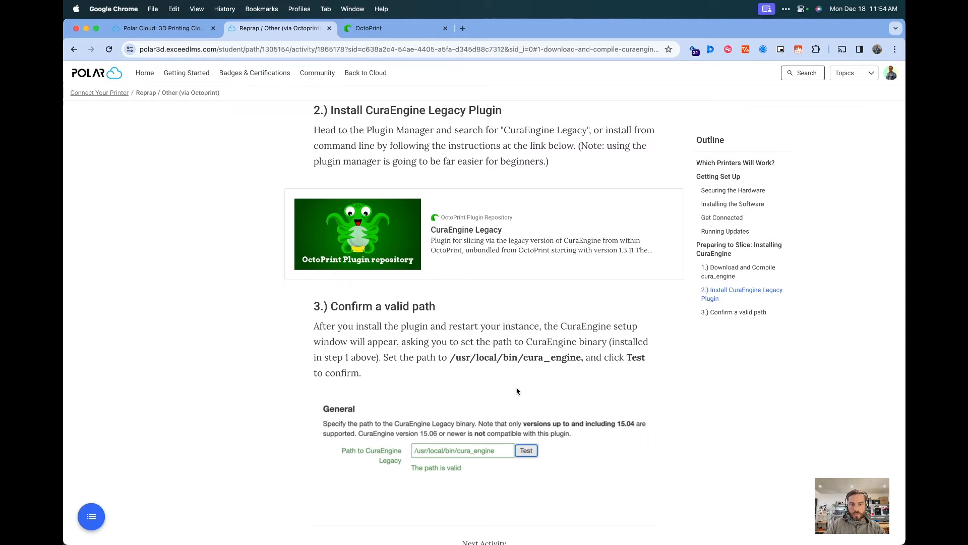
Paste /usr/local/bin/cura_engine as the CuraEngine Legacy path in the setup wizard and test it
left_click(384, 31)
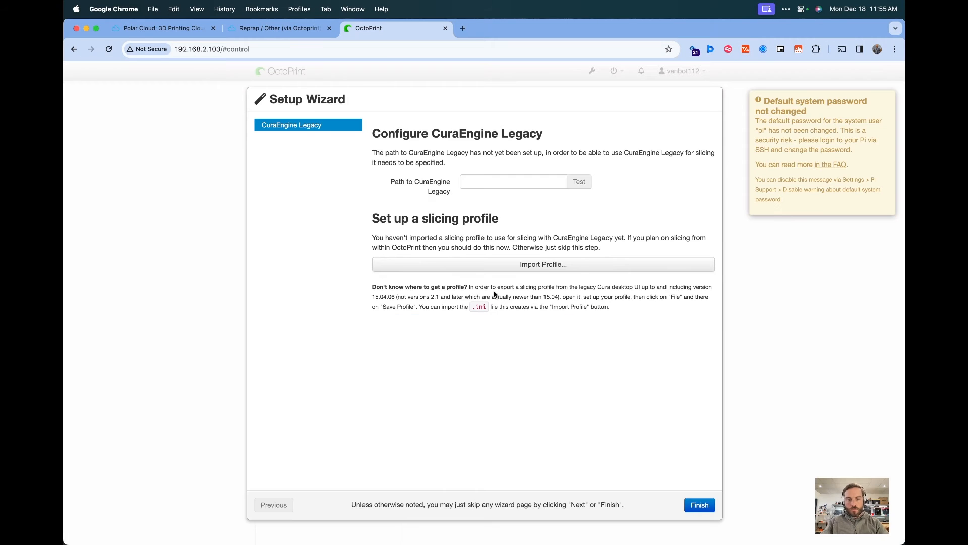
key("super+v")
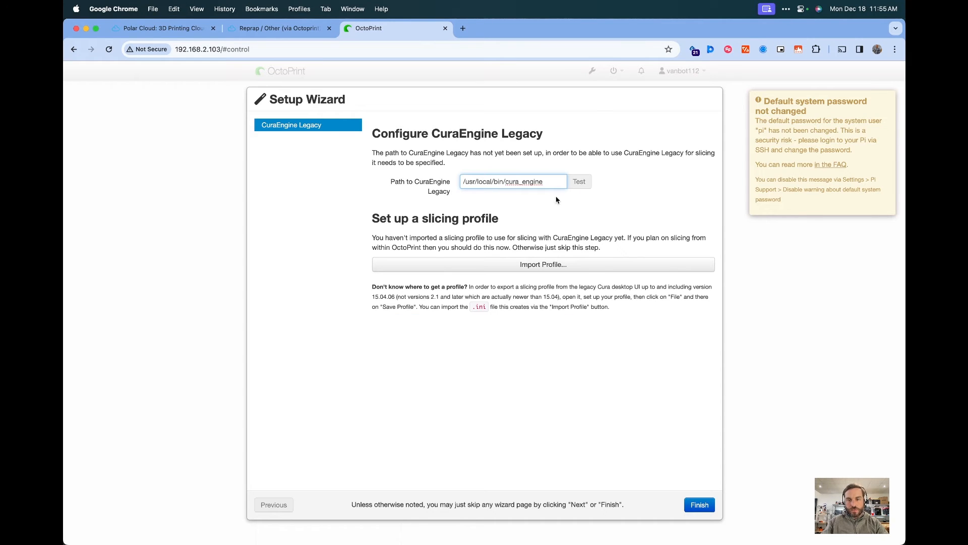
key("BackSpace")
type("e")
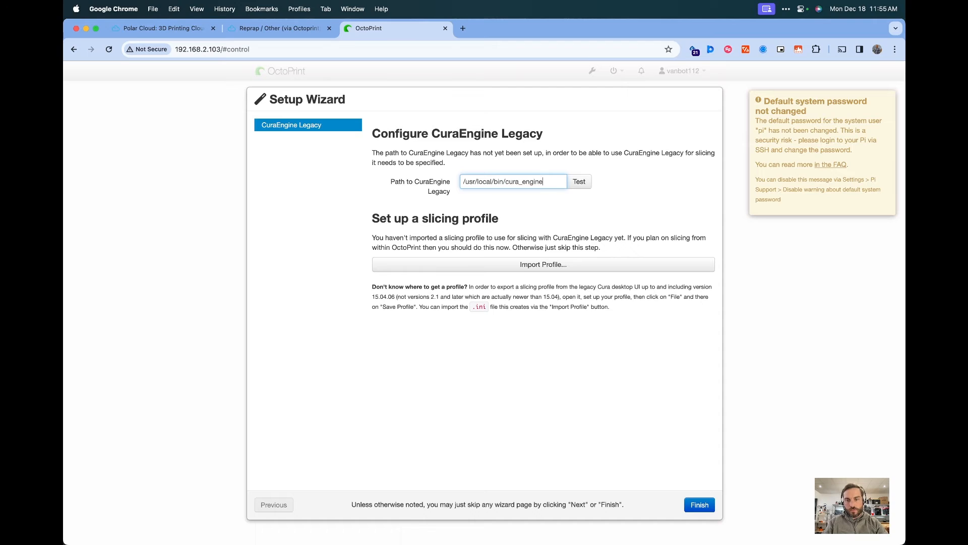
left_click(577, 184)
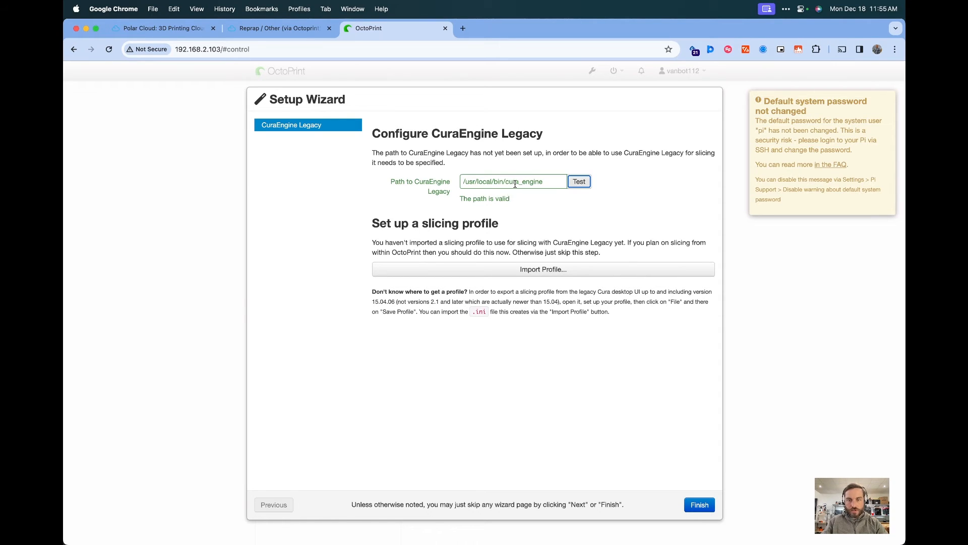
Finish the CuraEngine Legacy setup wizard and reload the OctoPrint interface
left_click(700, 506)
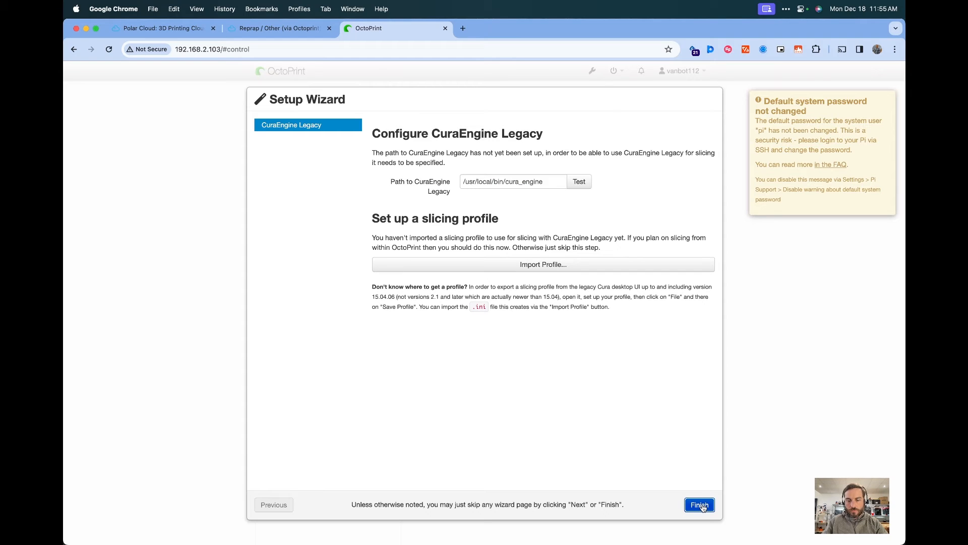
left_click(543, 186)
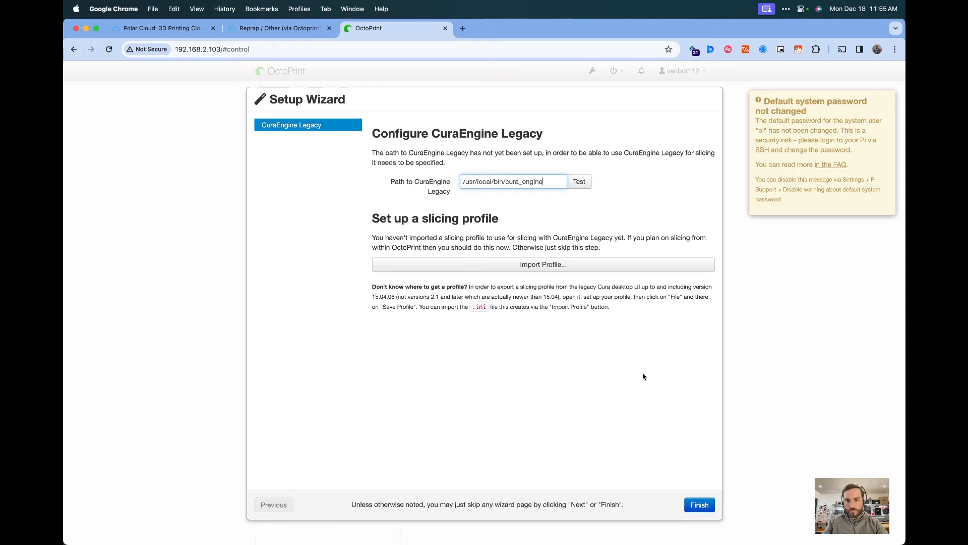
left_click(695, 502)
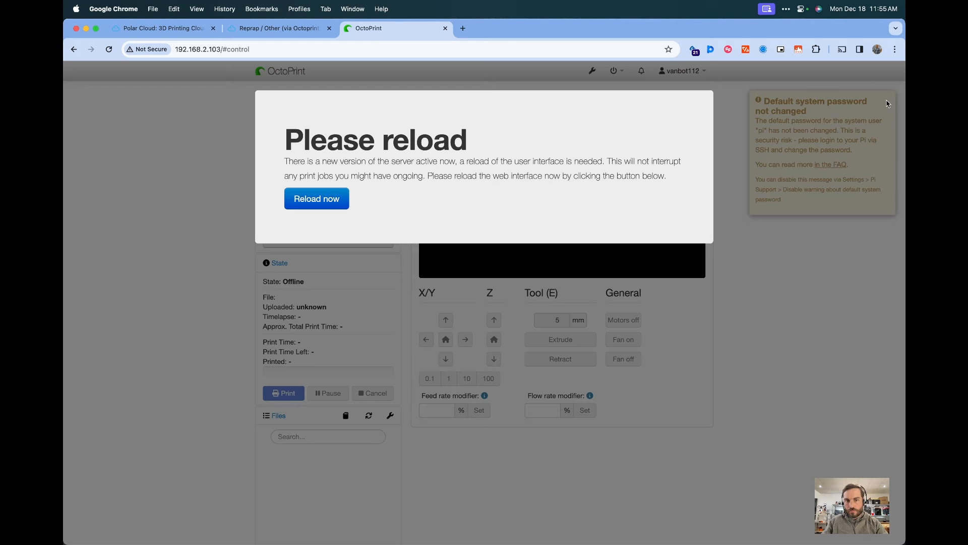
left_click(342, 200)
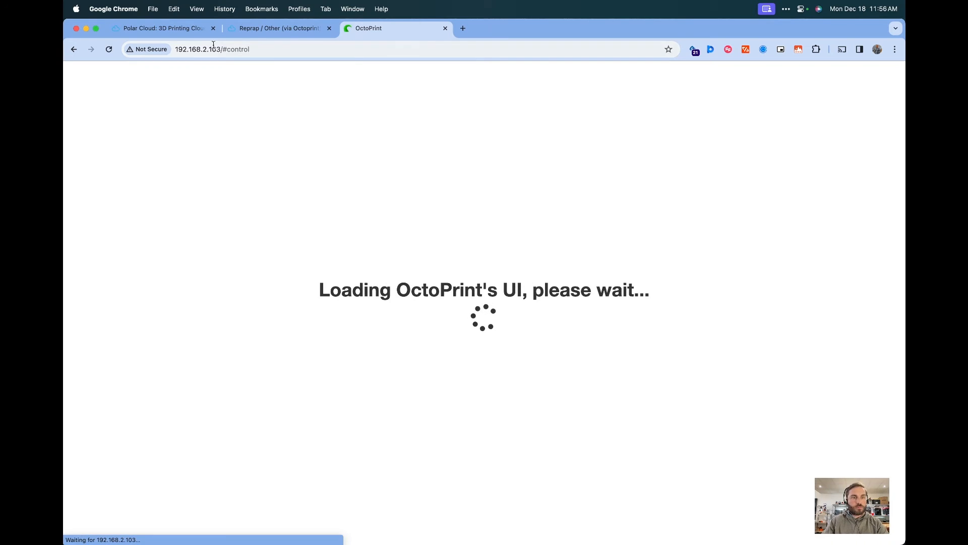
Open the Polar Cloud account settings and scroll to the account's PIN details
left_click(201, 28)
left_click(876, 79)
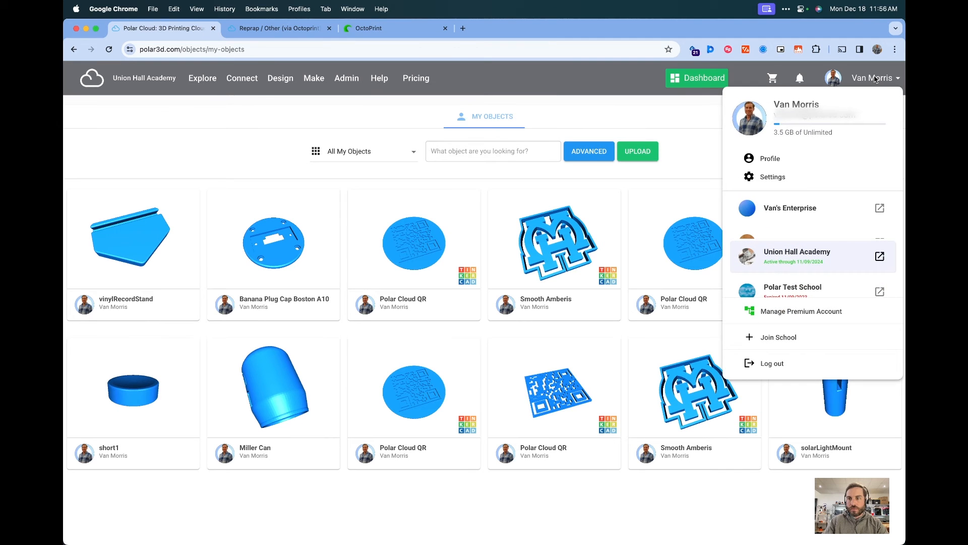
left_click(779, 180)
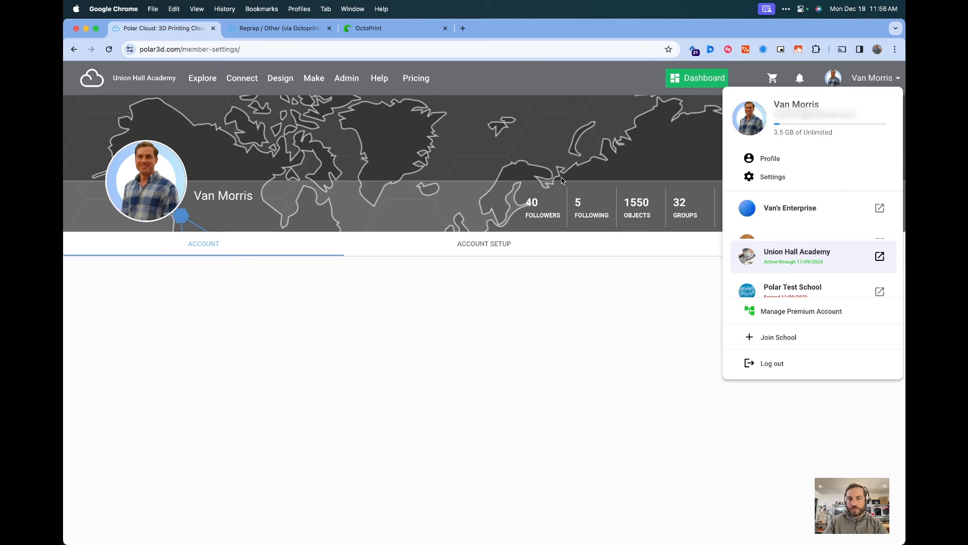
scroll(577, 273, "down", 10)
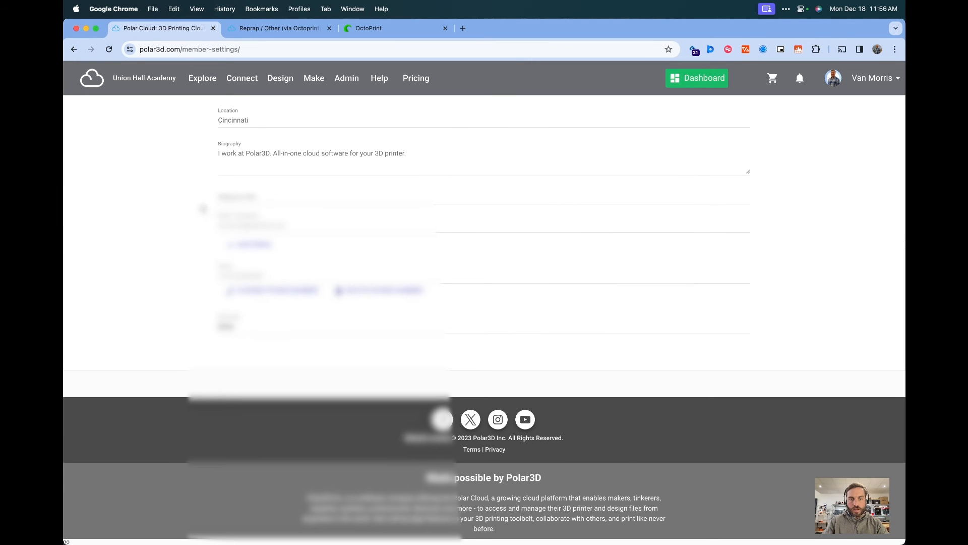
left_click(322, 357)
Open the PolarCloud plugin settings in OctoPrint and review the Machine Type and Printer Make options
key("ctrl+Tab")
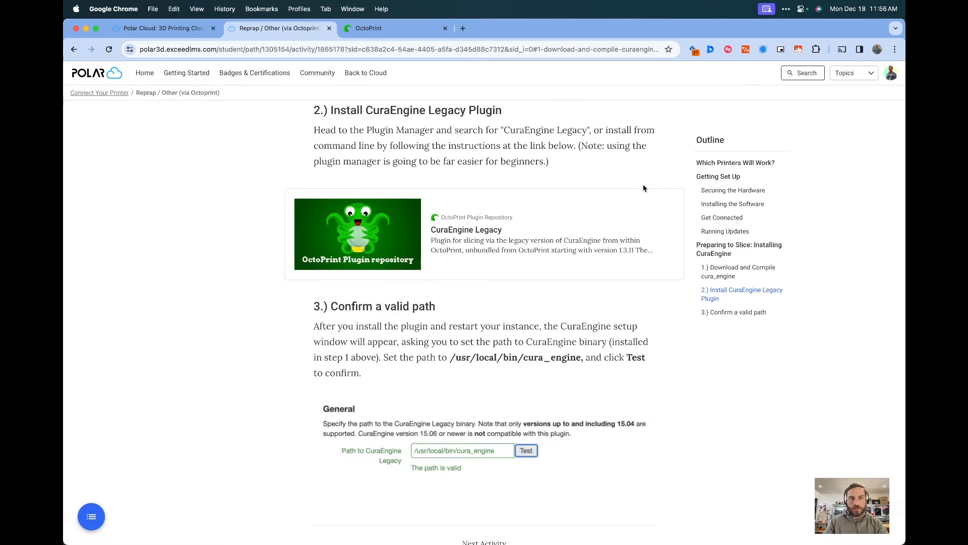
key("ctrl+Tab")
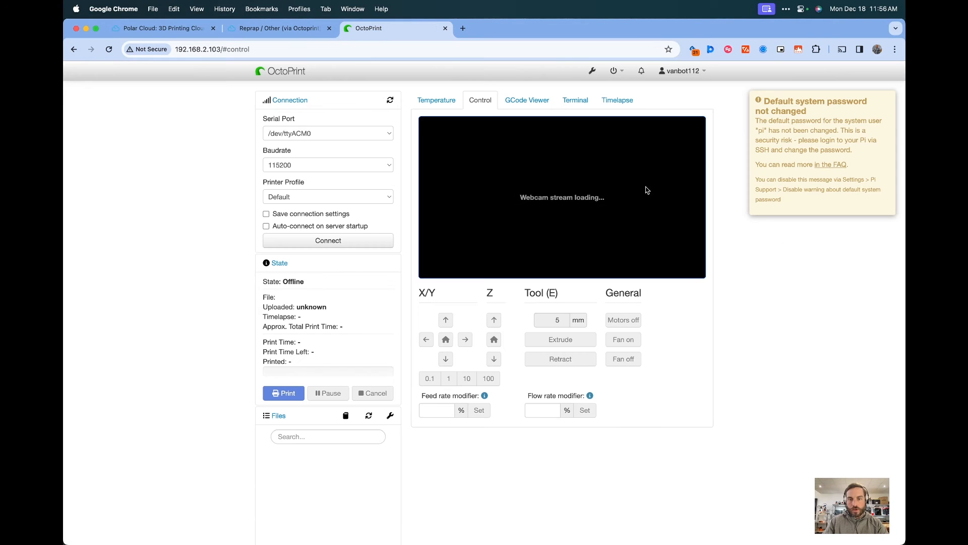
left_click(593, 71)
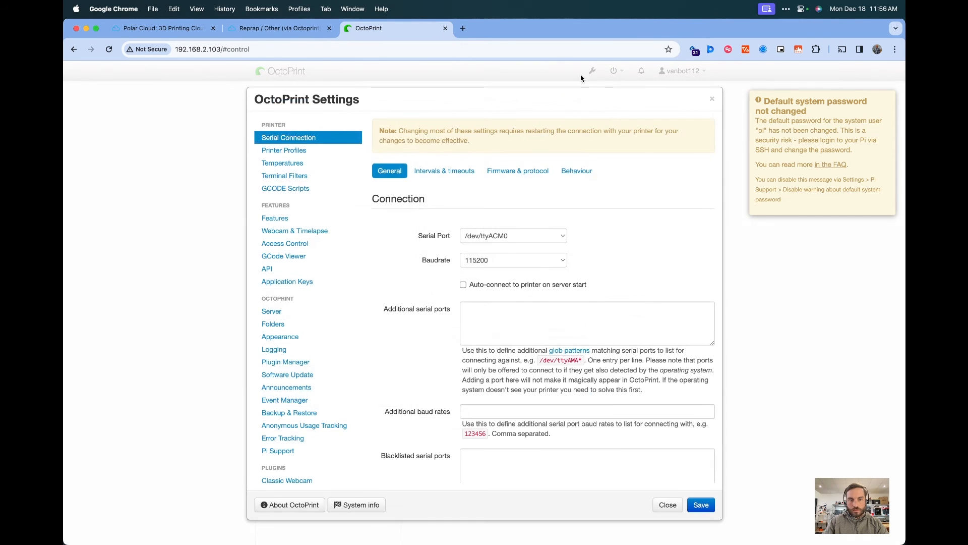
scroll(303, 310, "down", 3)
left_click(279, 438)
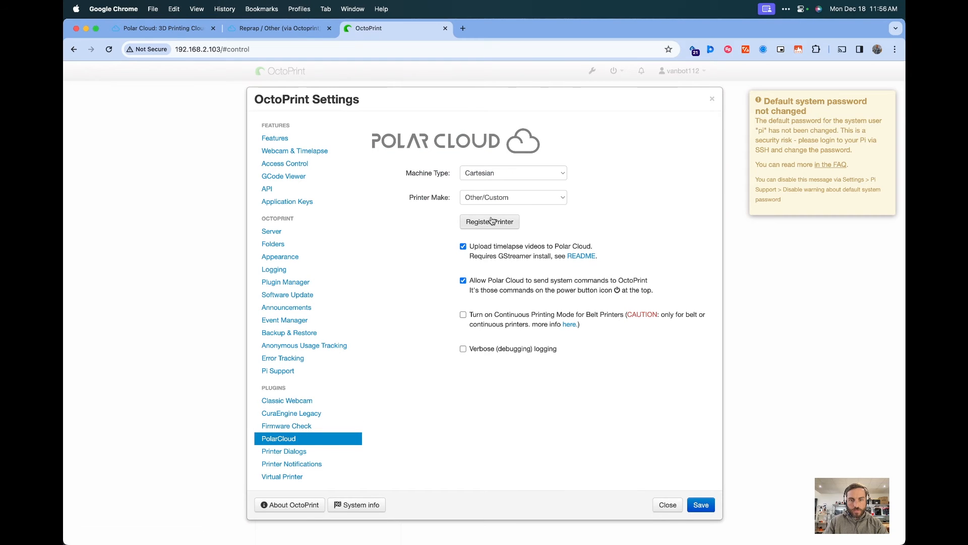
left_click(495, 173)
left_click(540, 197)
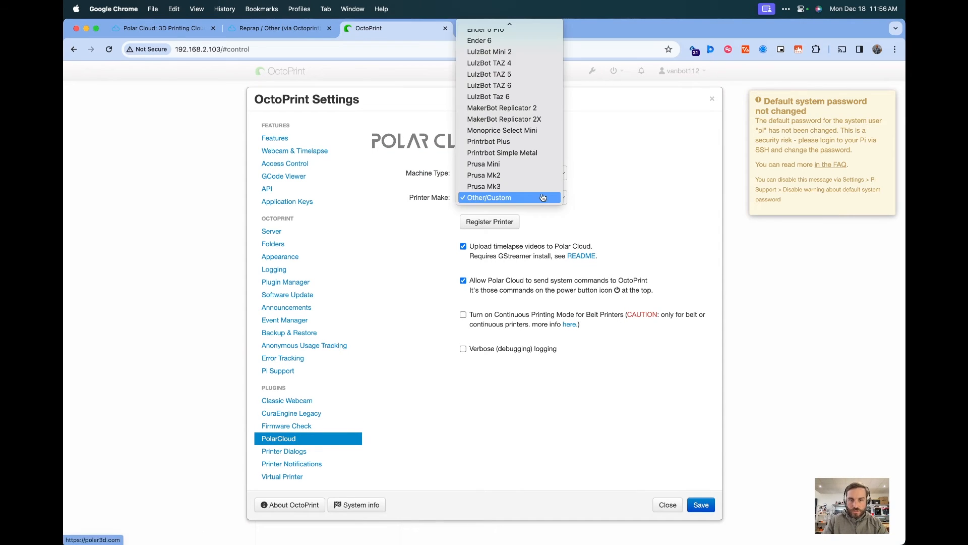
scroll(541, 203, "up", 5)
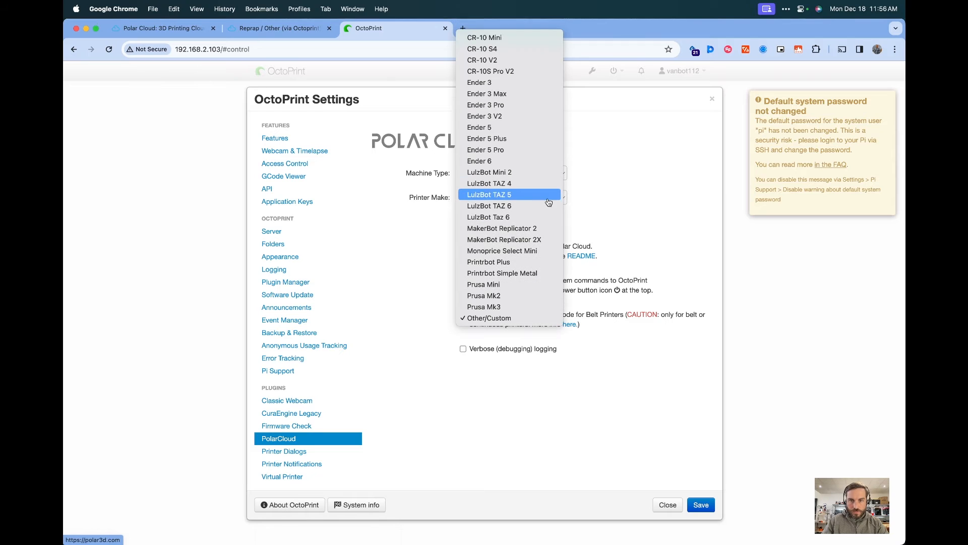
left_click(636, 171)
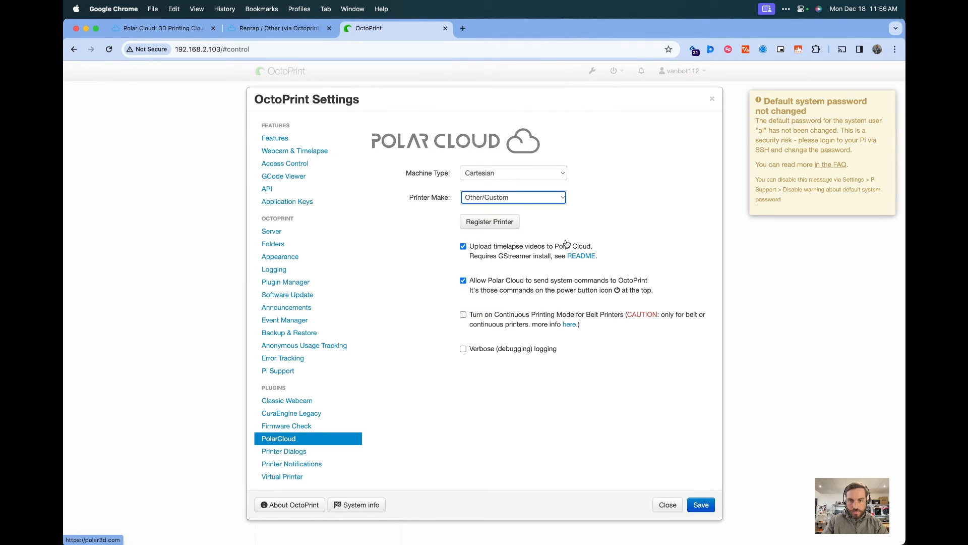
Register the printer with Polar Cloud by entering the account e-mail and the account PIN
left_click(505, 230)
left_click(400, 283)
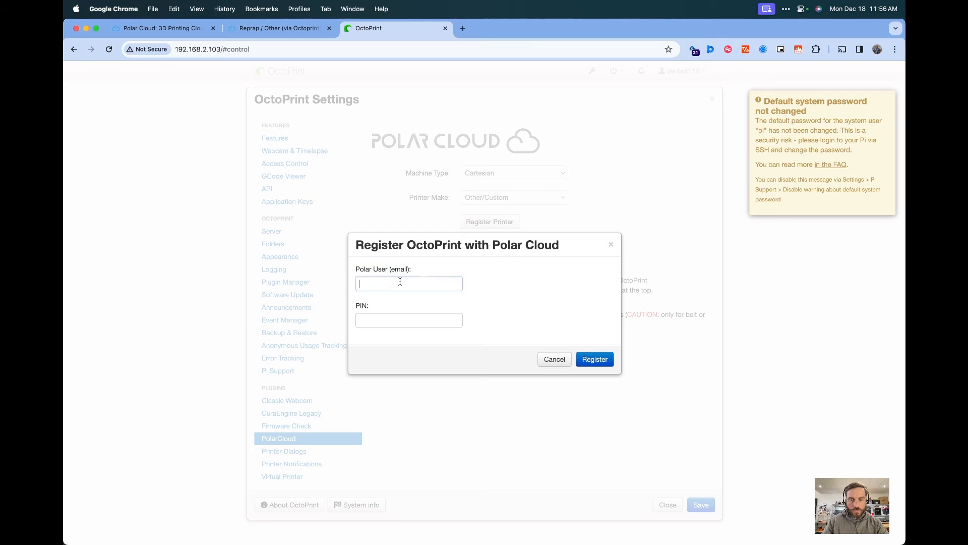
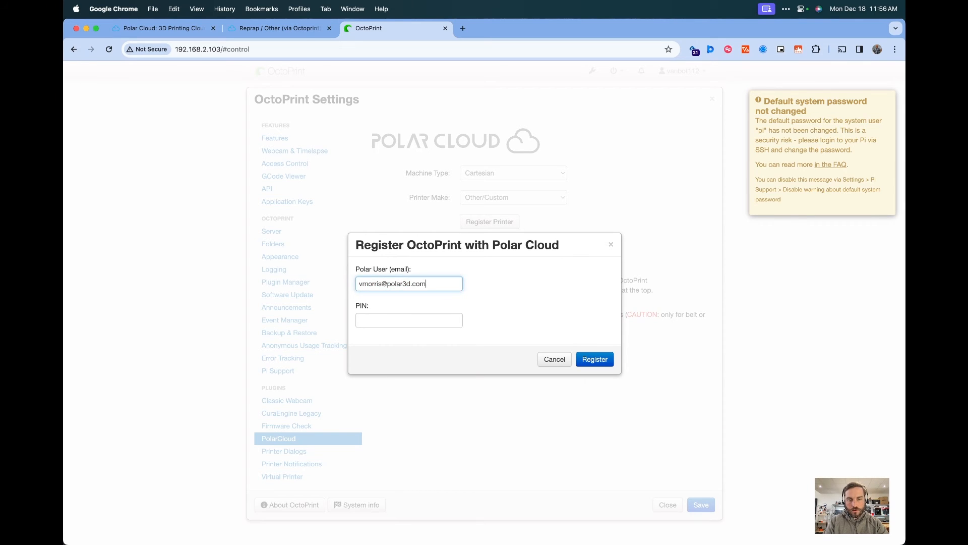
key("Tab")
type("••")
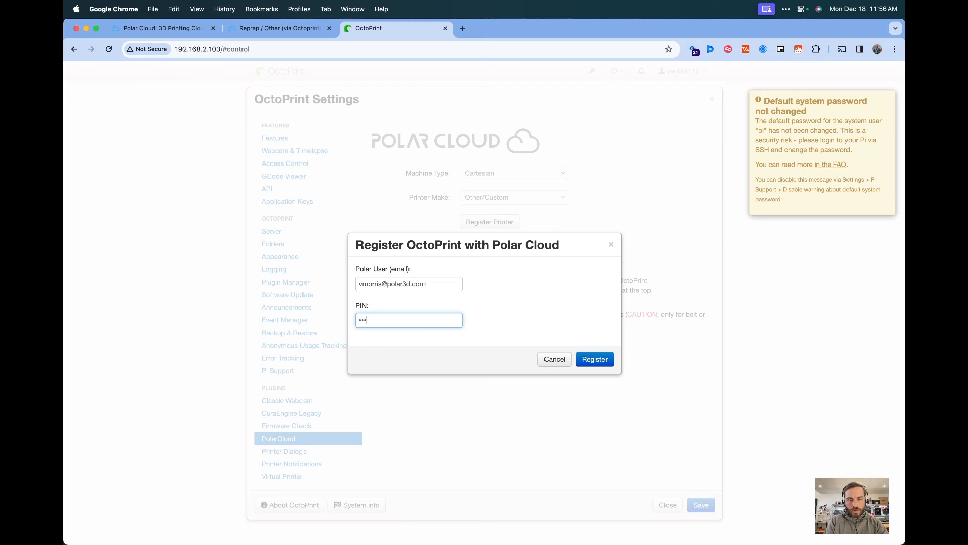
left_click(585, 361)
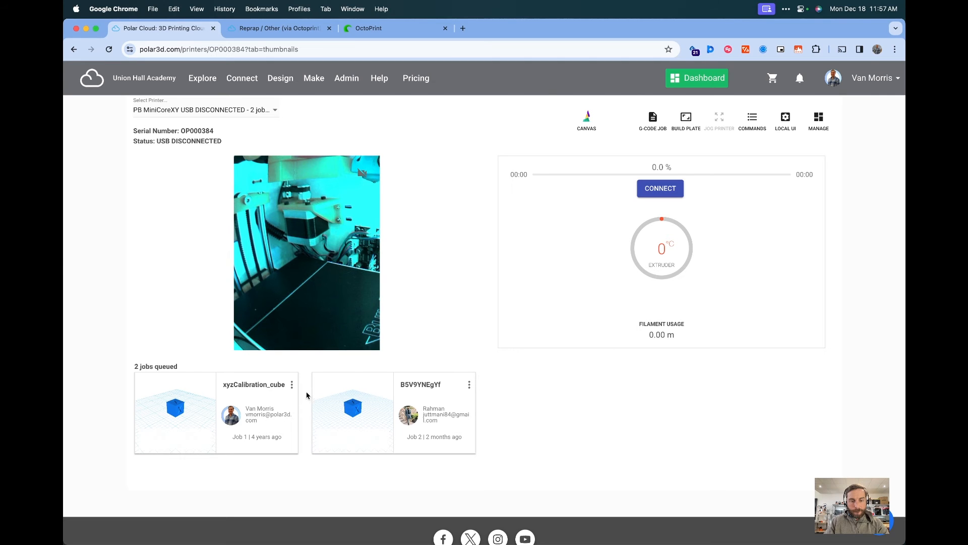
Remove both queued jobs from the printer's job queue in Polar Cloud
left_click(292, 384)
left_click(191, 246)
left_click(291, 384)
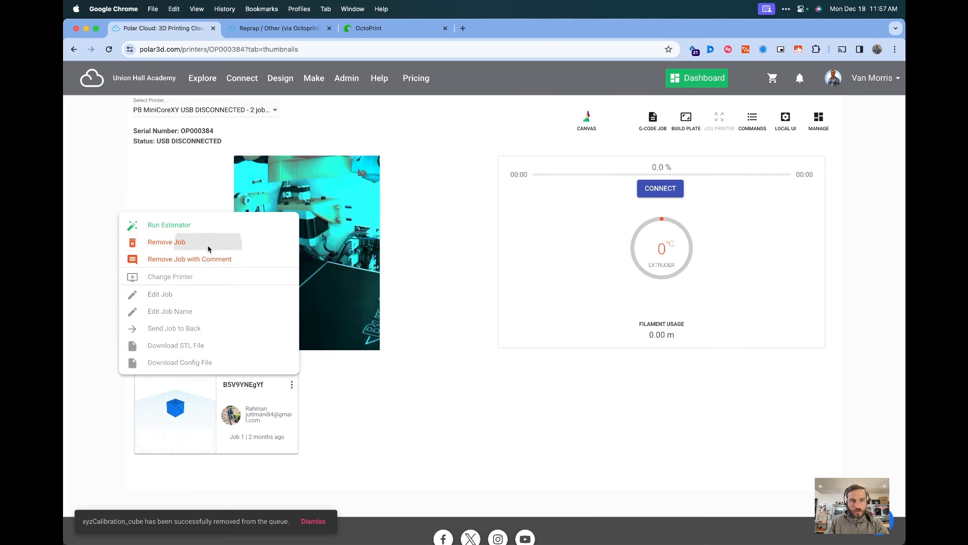
left_click(191, 243)
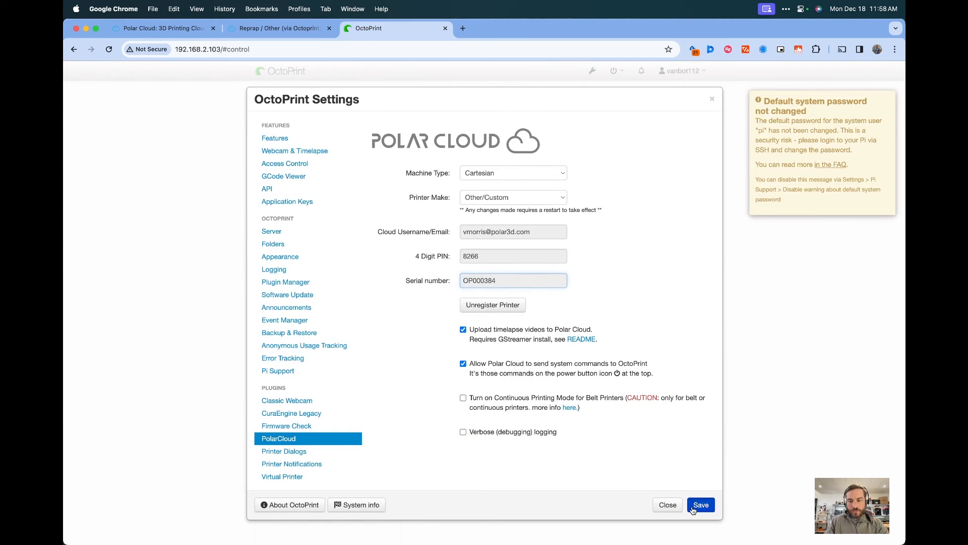
Save the PolarCloud plugin settings and close the OctoPrint settings dialog
left_click(701, 505)
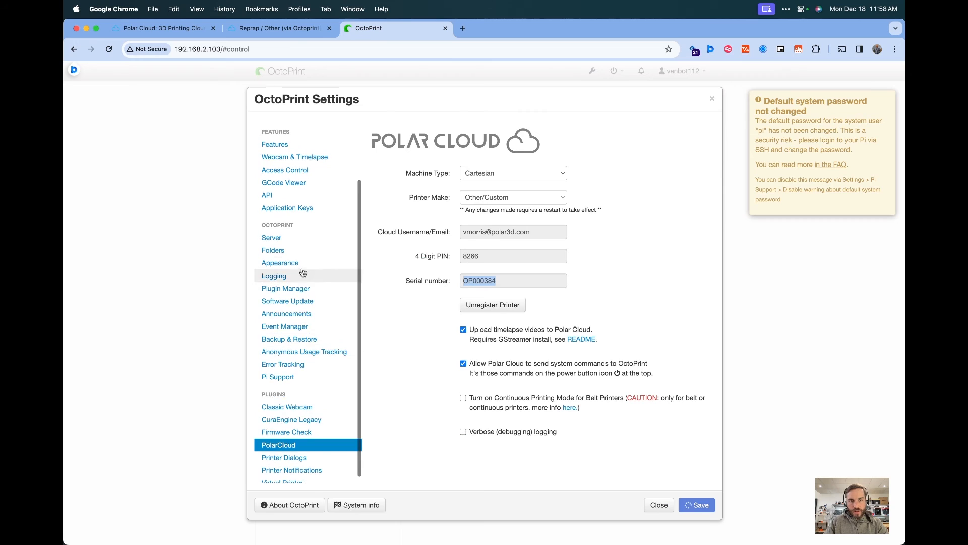
left_click(711, 101)
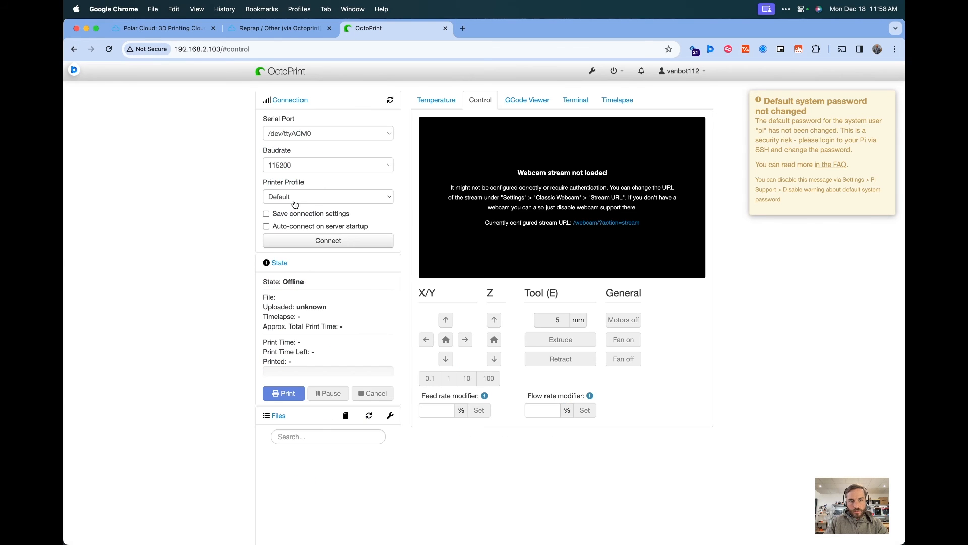
Connect OctoPrint to the printer and check the printer's status on its Polar Cloud page
left_click(304, 214)
key("ctrl+shift+Tab")
key("ctrl+shift+Tab")
left_click(670, 188)
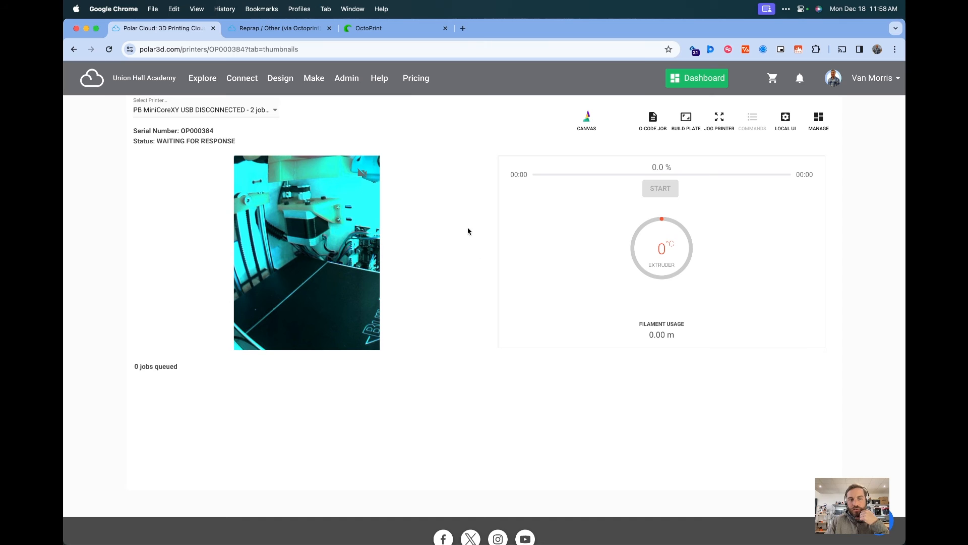
left_click(381, 32)
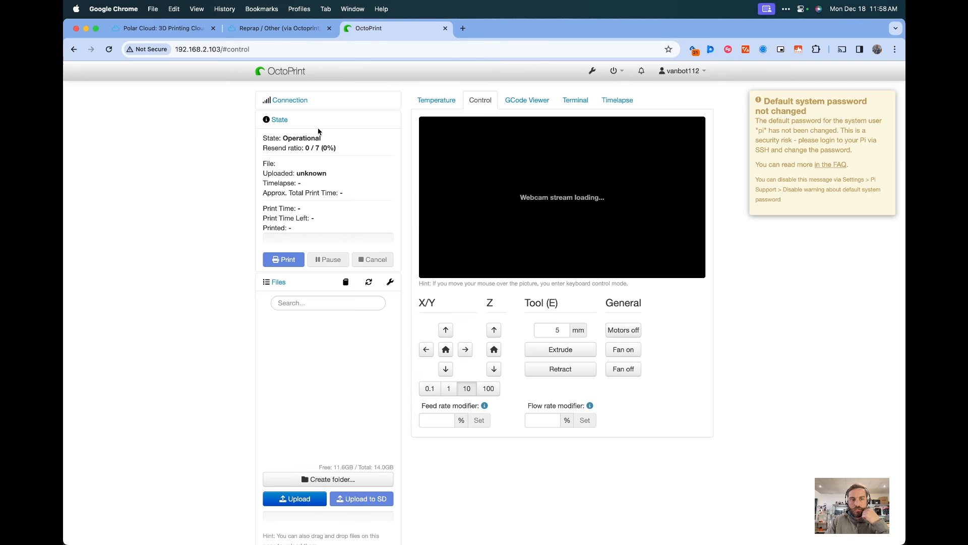
left_click(182, 31)
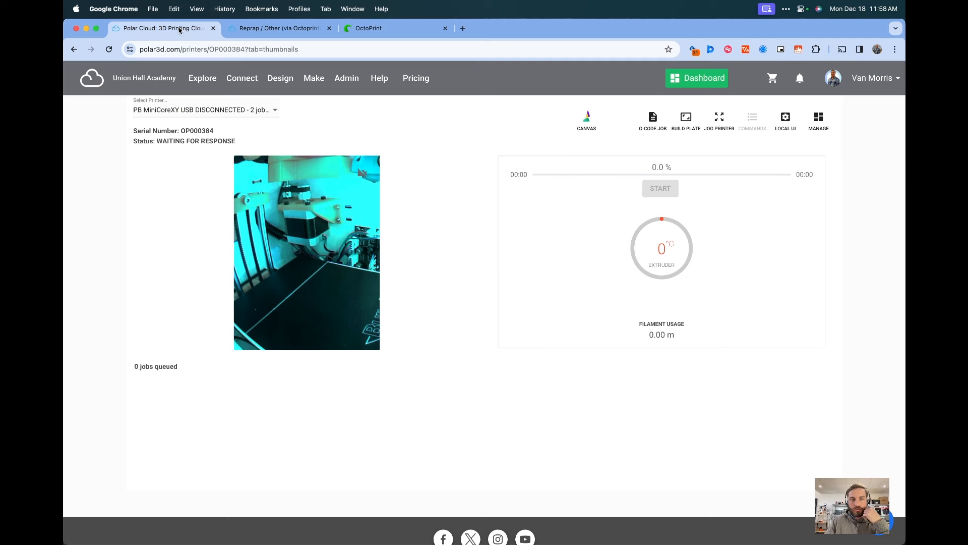
left_click(390, 29)
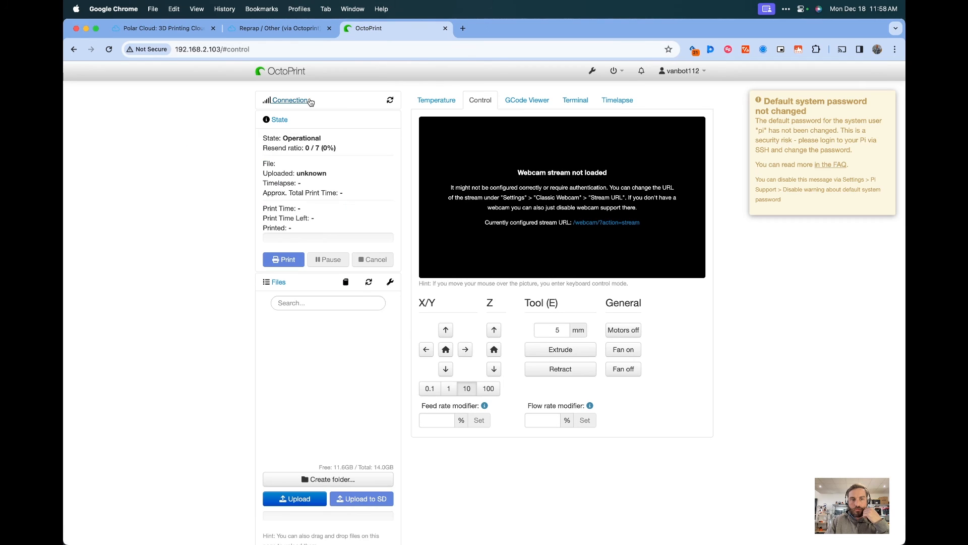
left_click(290, 99)
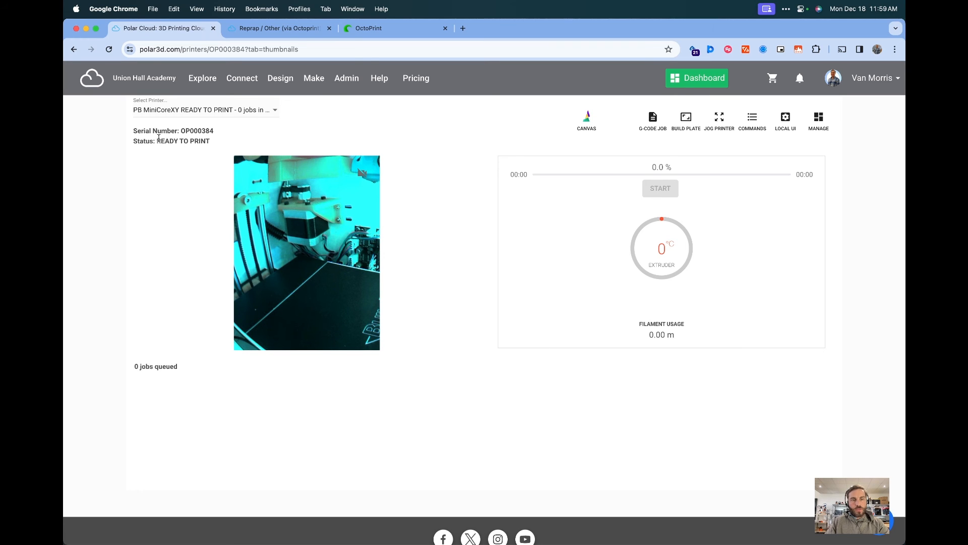
left_click_drag(159, 137, 229, 143)
left_click(230, 142)
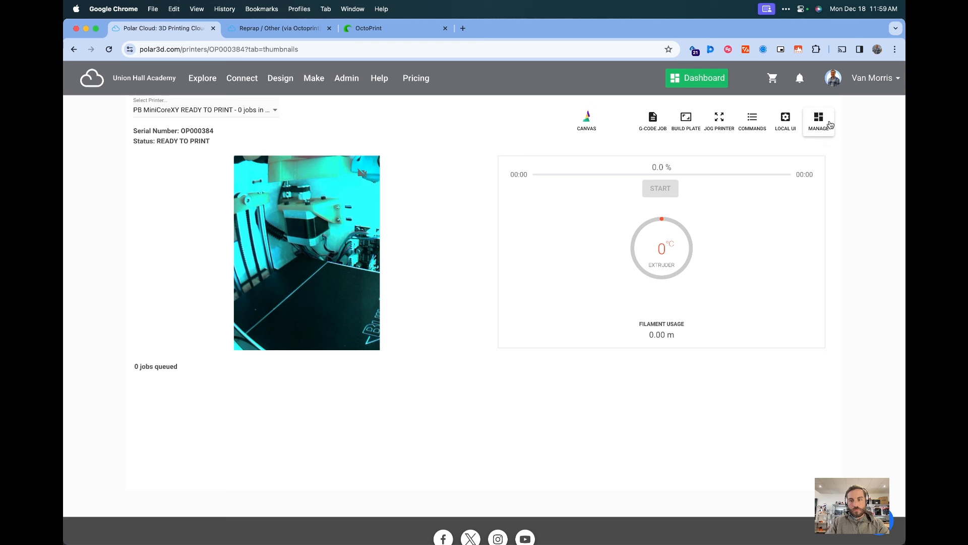
Open the build plate and load short1.stl from the cloud objects
left_click(686, 120)
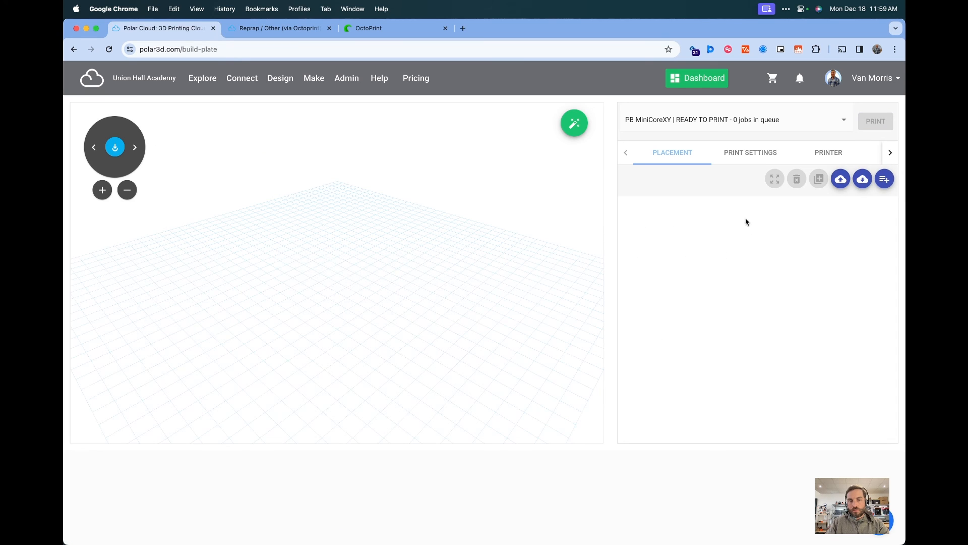
left_click(863, 179)
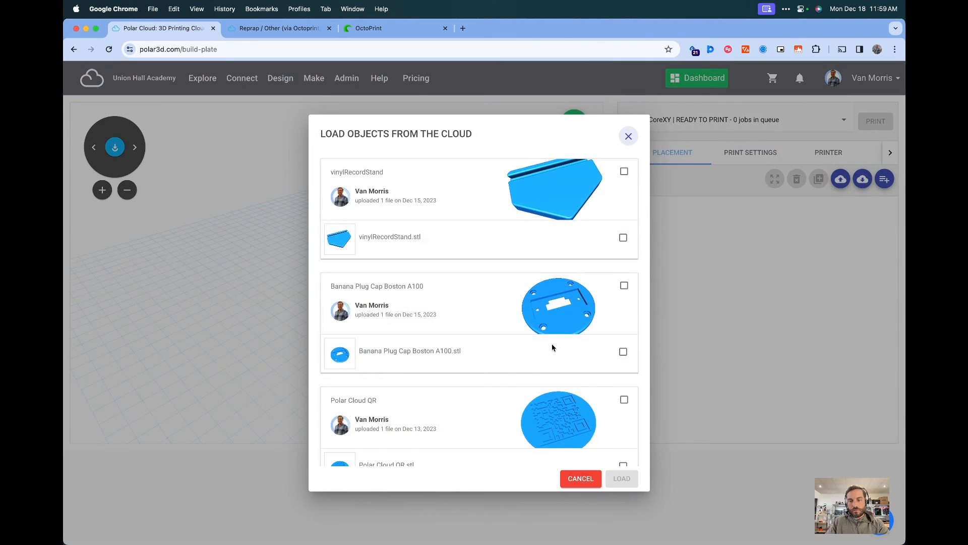
scroll(580, 349, "down", 2)
scroll(606, 351, "down", 5)
left_click(624, 328)
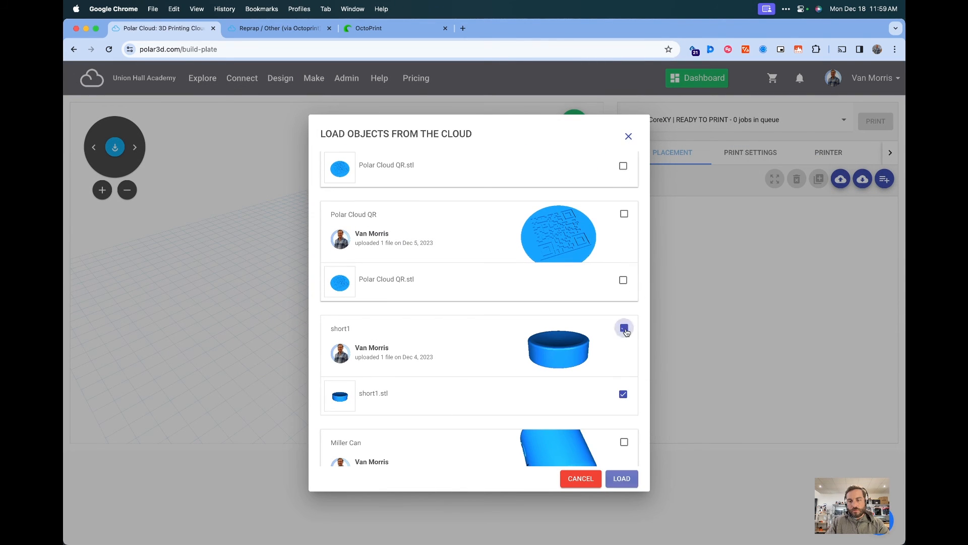
left_click(622, 478)
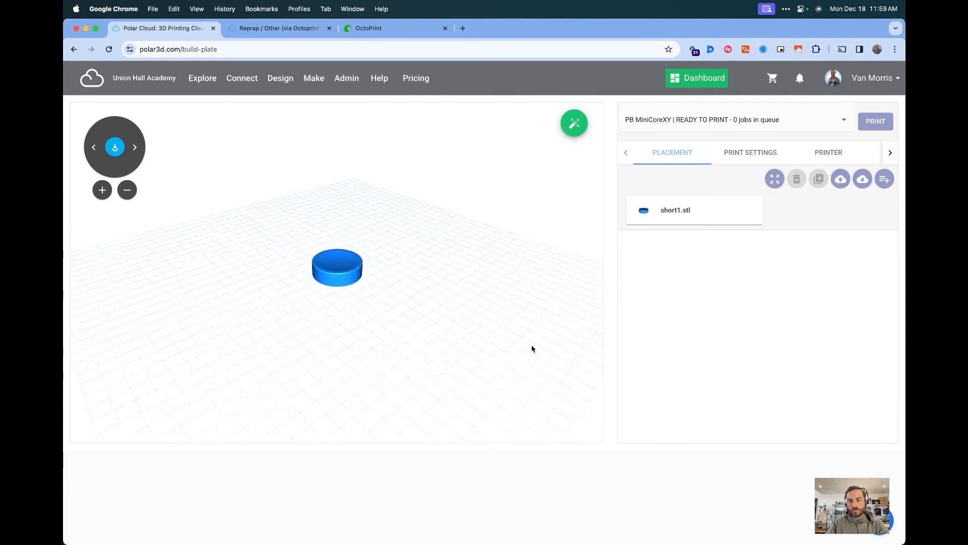
Select the PLA 1.75mm - 0.32mm - Draft Quality print configuration for the job
left_click(737, 152)
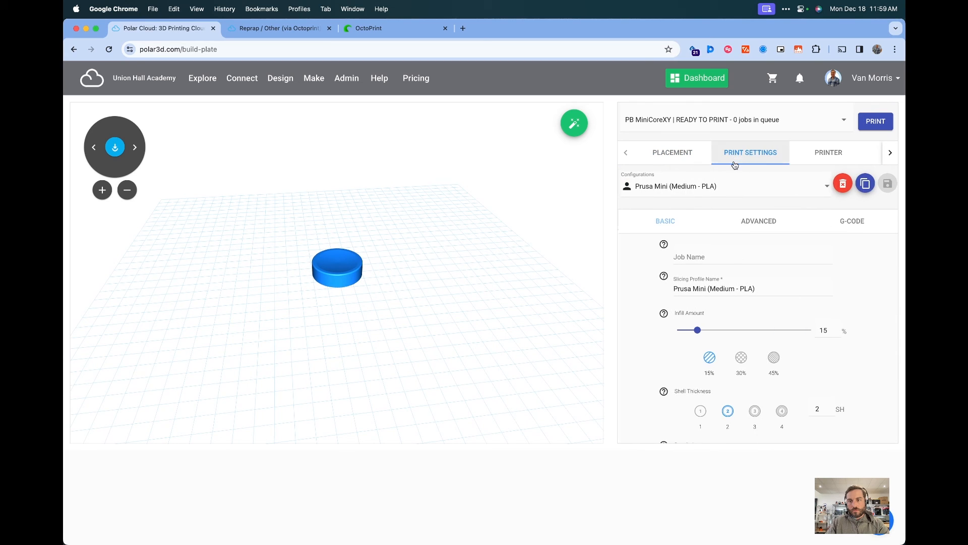
left_click(707, 188)
scroll(699, 217, "down", 4)
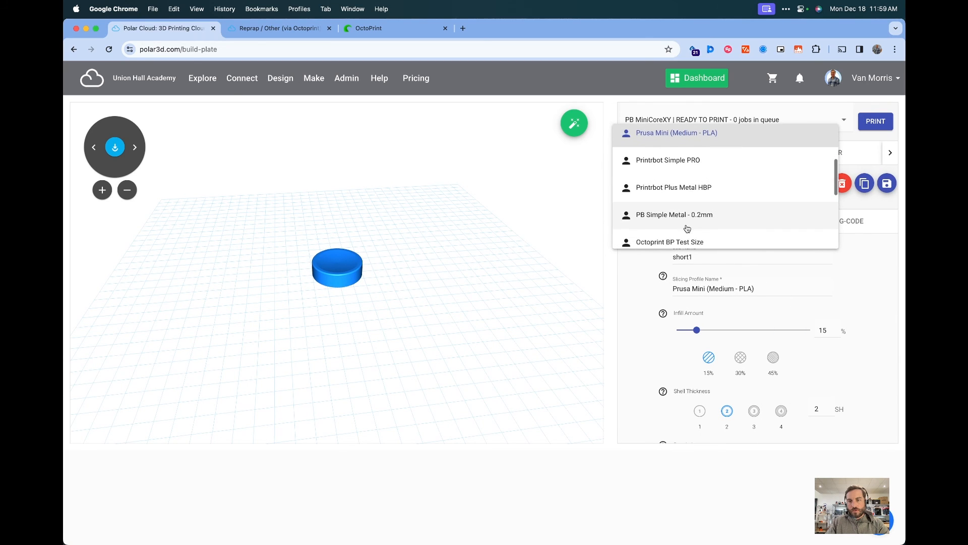
scroll(696, 229, "down", 5)
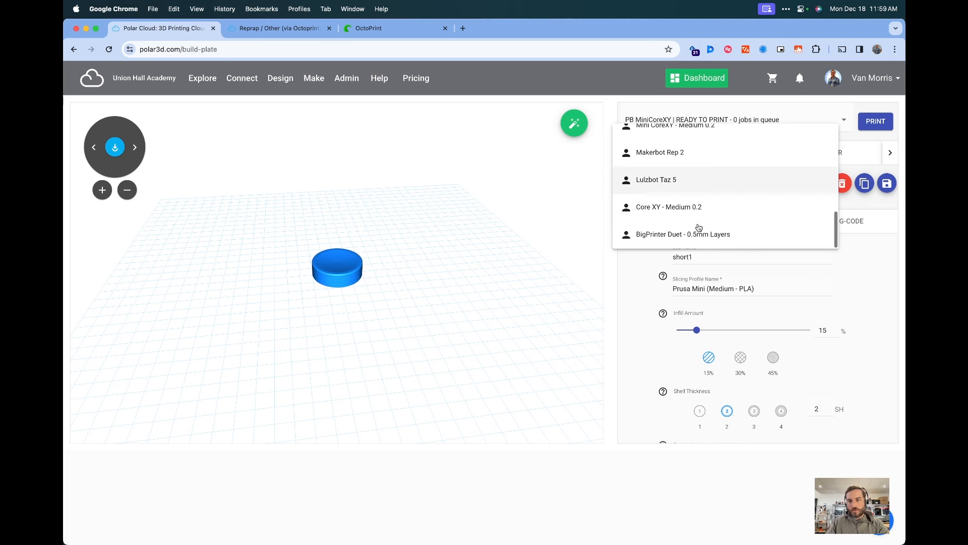
scroll(700, 214, "up", 2)
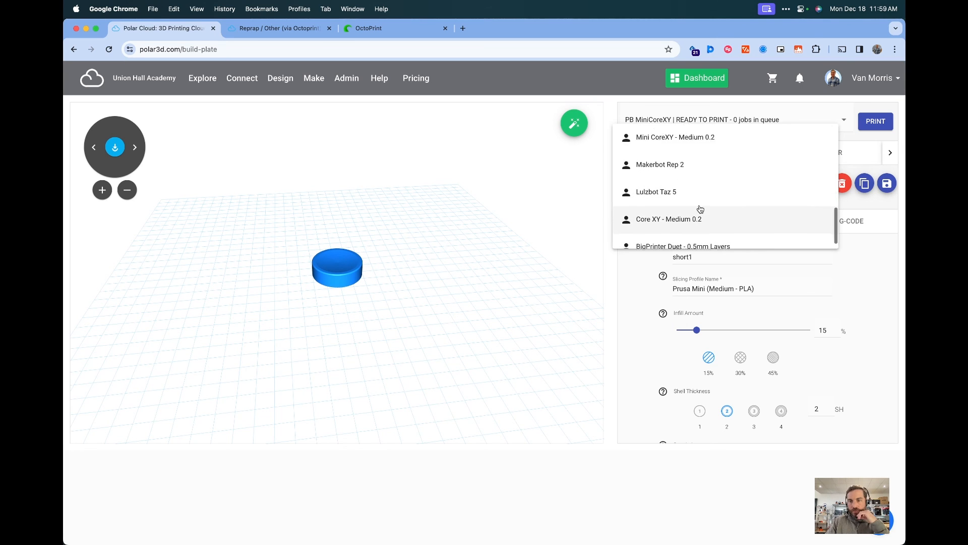
scroll(700, 208, "up", 5)
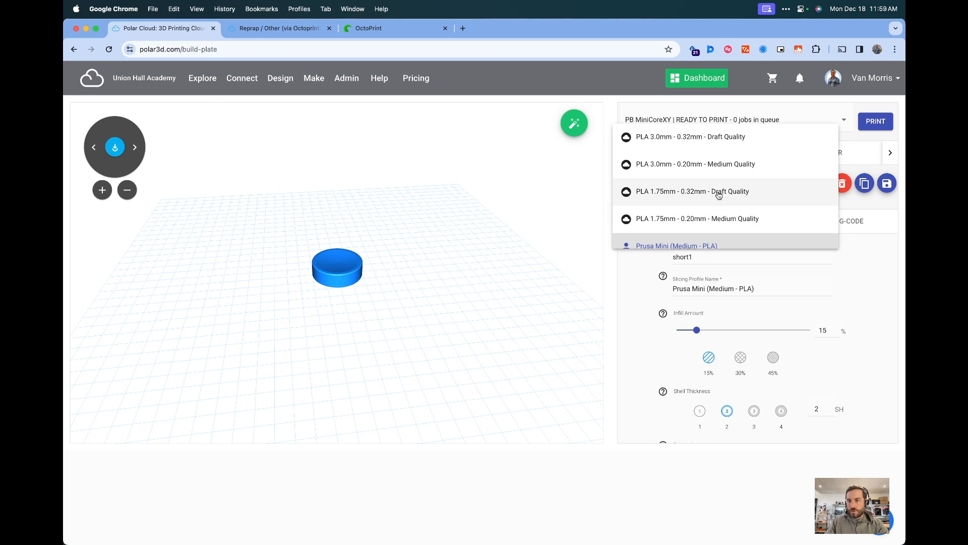
left_click(665, 196)
left_click(687, 196)
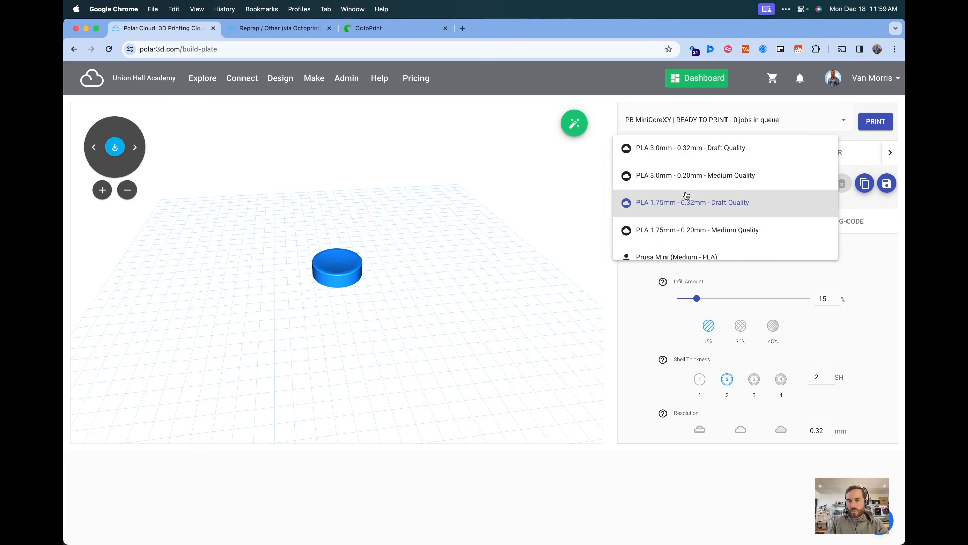
scroll(704, 233, "down", 1)
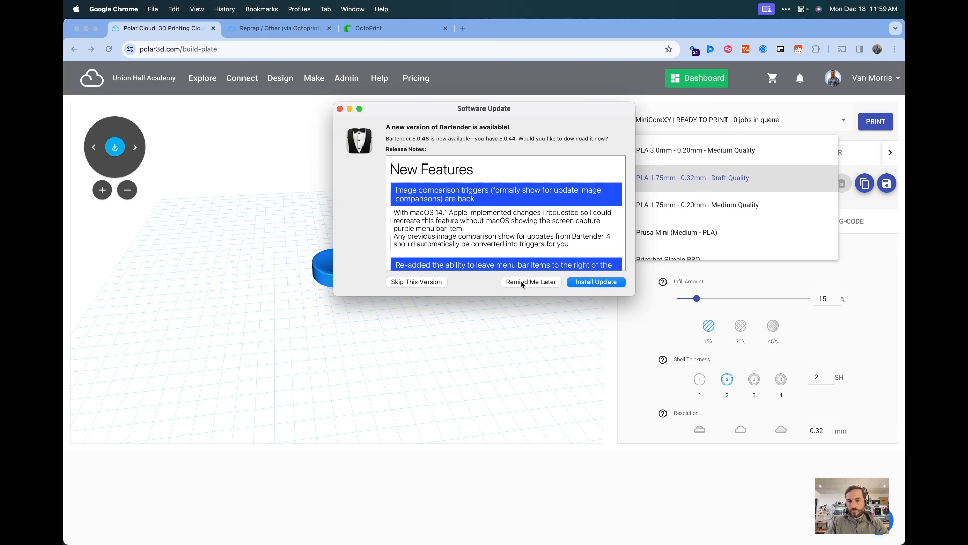
left_click(525, 281)
scroll(706, 222, "up", 2)
scroll(707, 238, "down", 1)
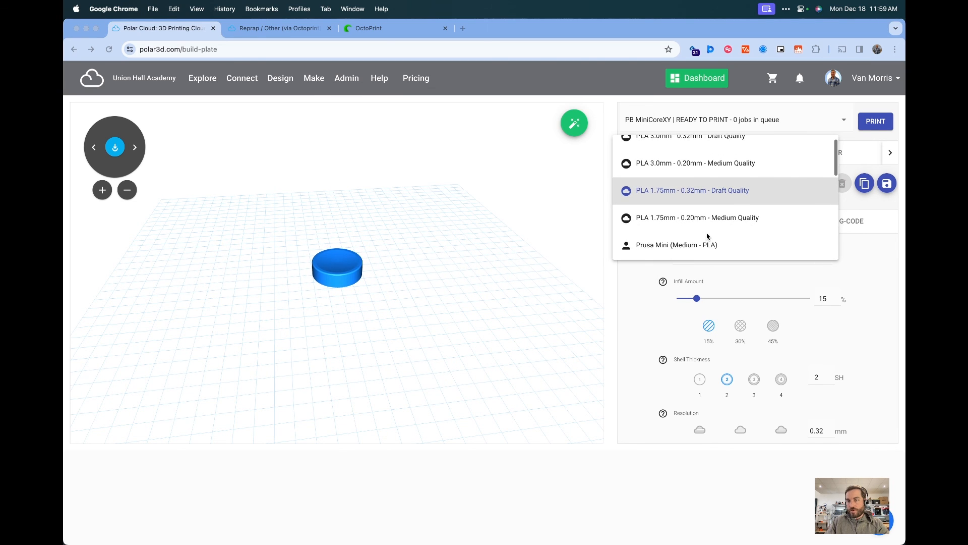
scroll(702, 238, "up", 1)
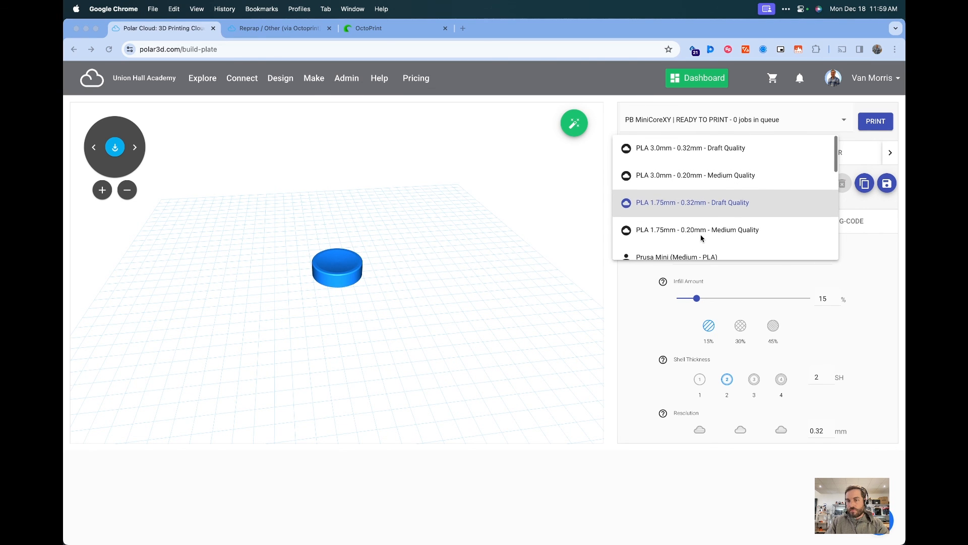
left_click(708, 205)
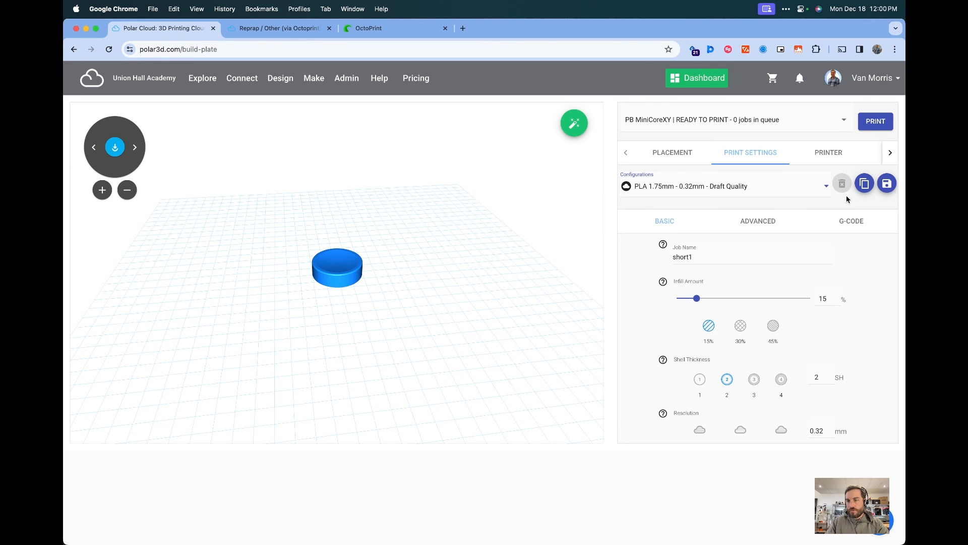
Duplicate the selected configuration into a new config named Mini CoreXY
left_click(872, 189)
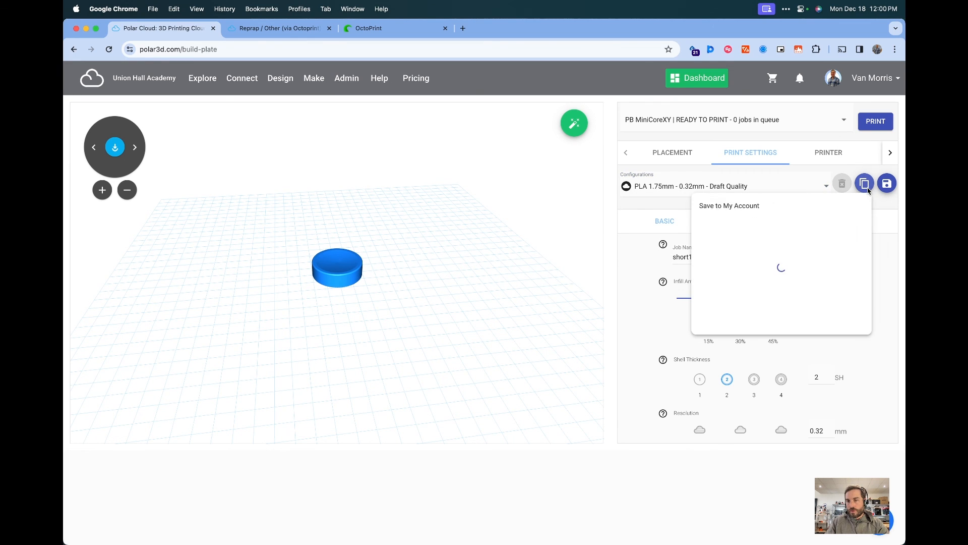
left_click(767, 206)
left_click(417, 313)
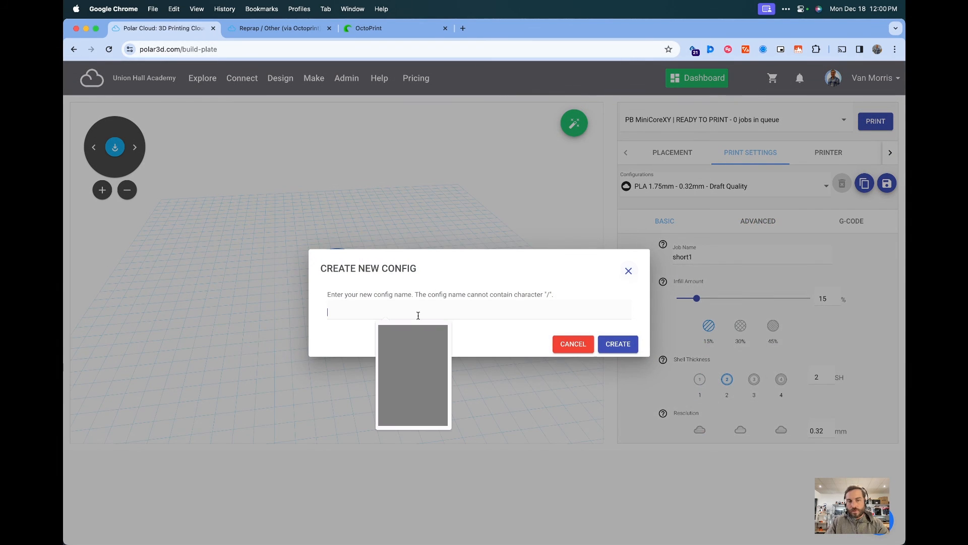
type("Mini CoreXY")
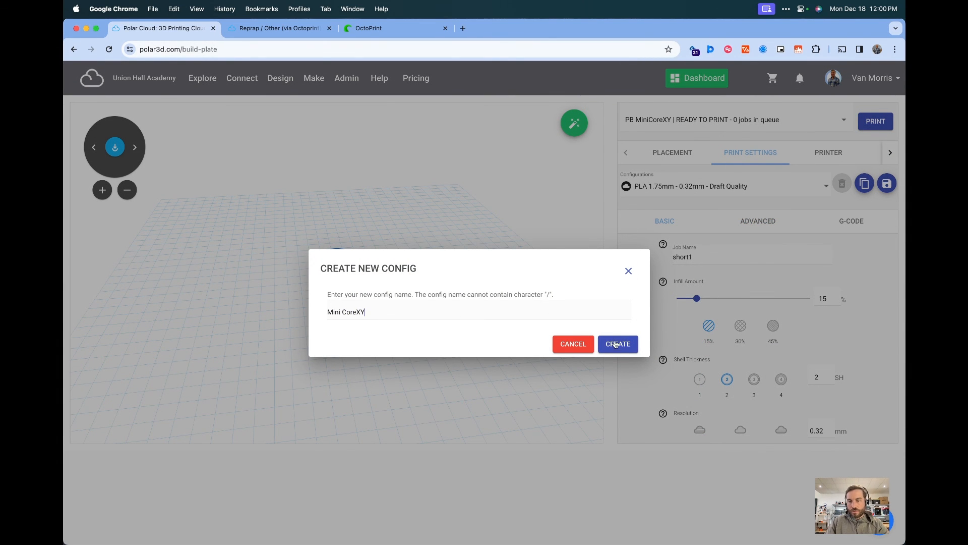
left_click(616, 344)
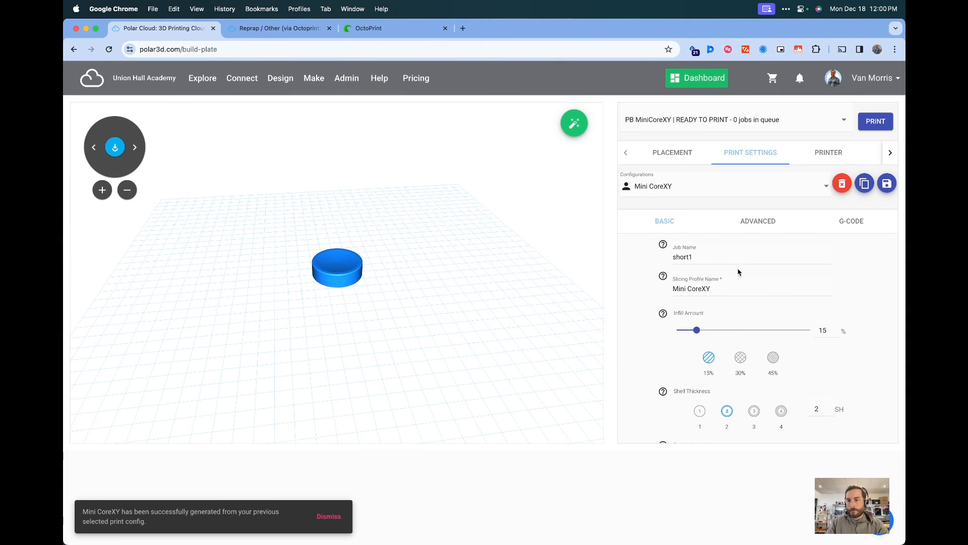
Review the Start and End G-code of the Mini CoreXY configuration
left_click(846, 224)
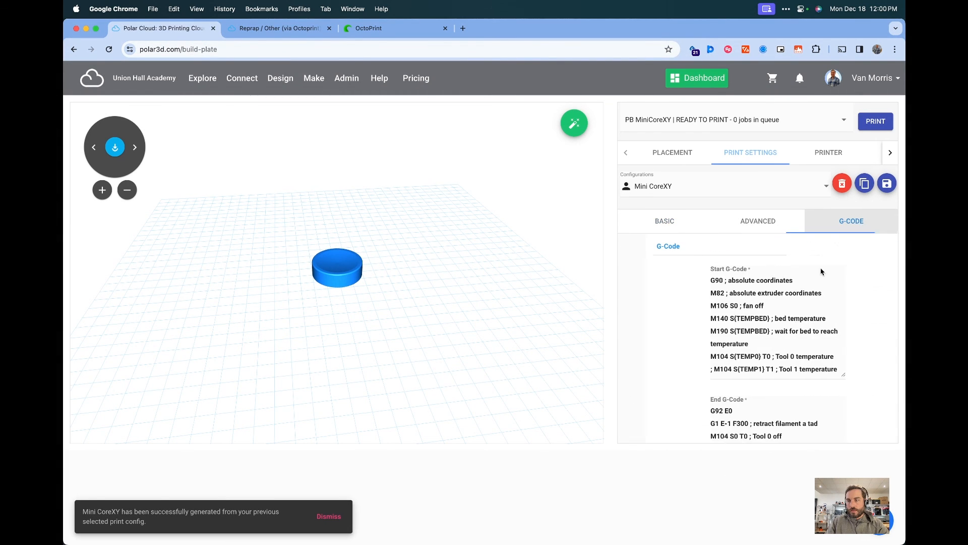
scroll(725, 332, "down", 5)
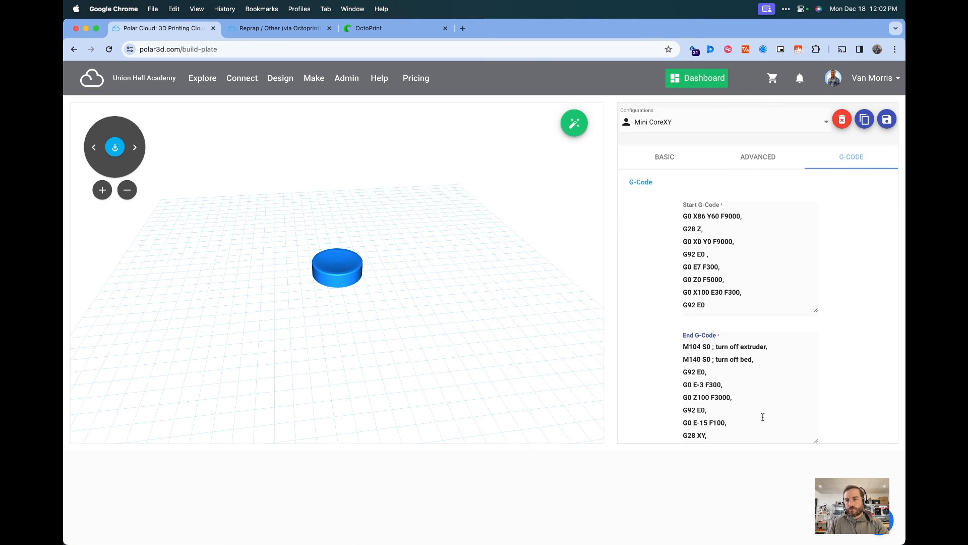
scroll(734, 383, "up", 3)
scroll(735, 343, "up", 10)
scroll(734, 343, "down", 10)
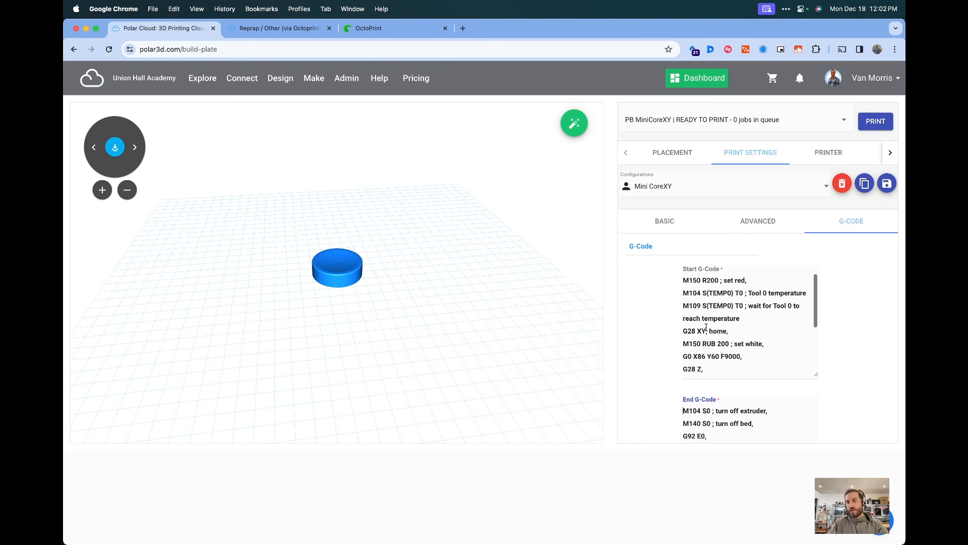
scroll(845, 385, "down", 3)
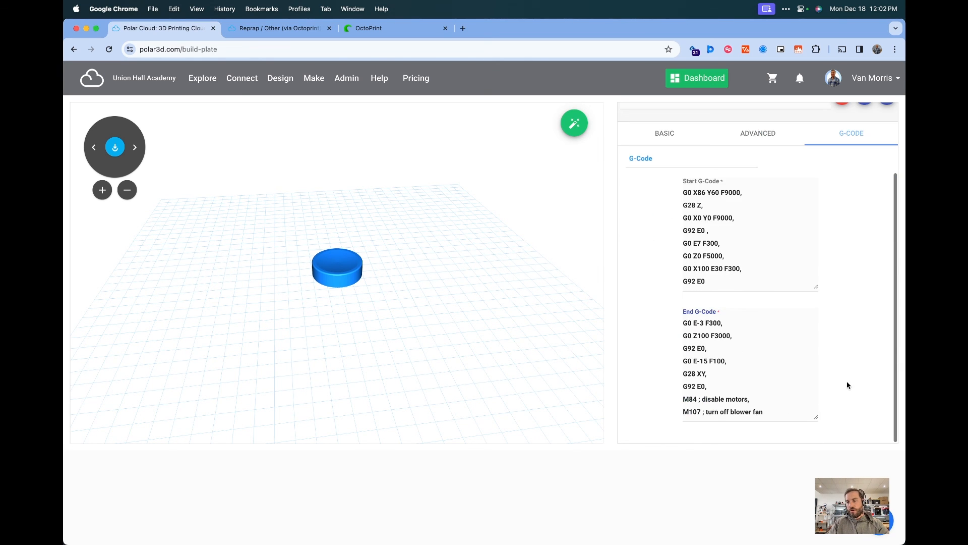
scroll(827, 389, "up", 3)
scroll(777, 323, "up", 10)
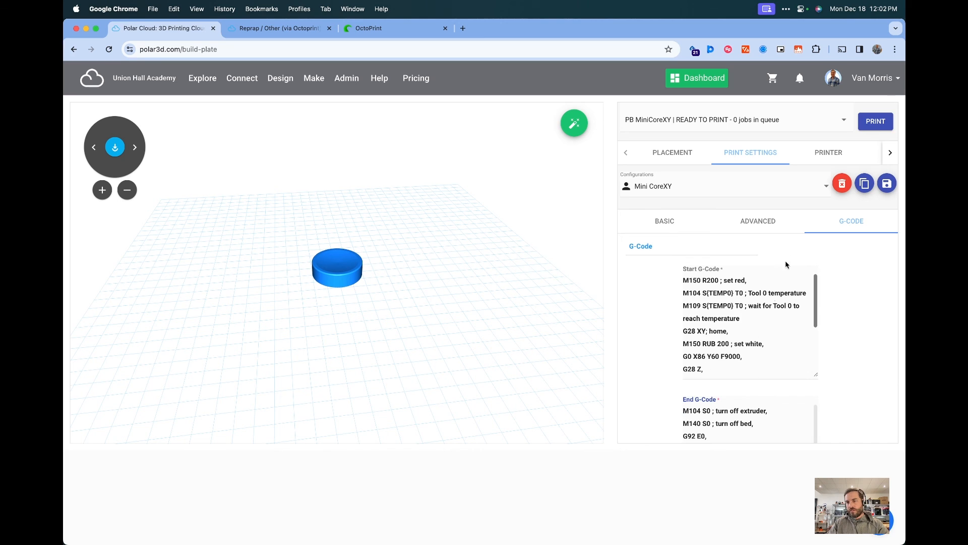
Save the Mini CoreXY configuration to the account
left_click(771, 218)
left_click(676, 228)
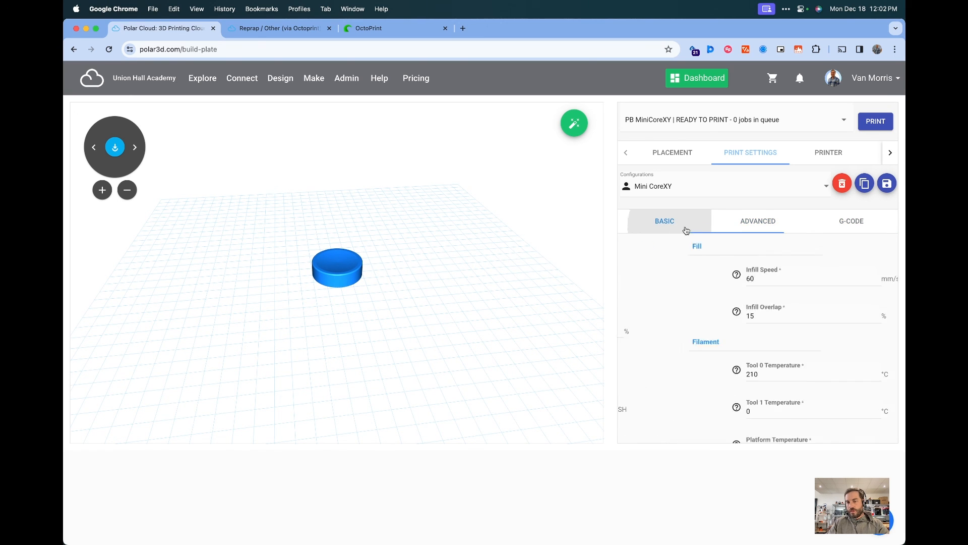
left_click(886, 183)
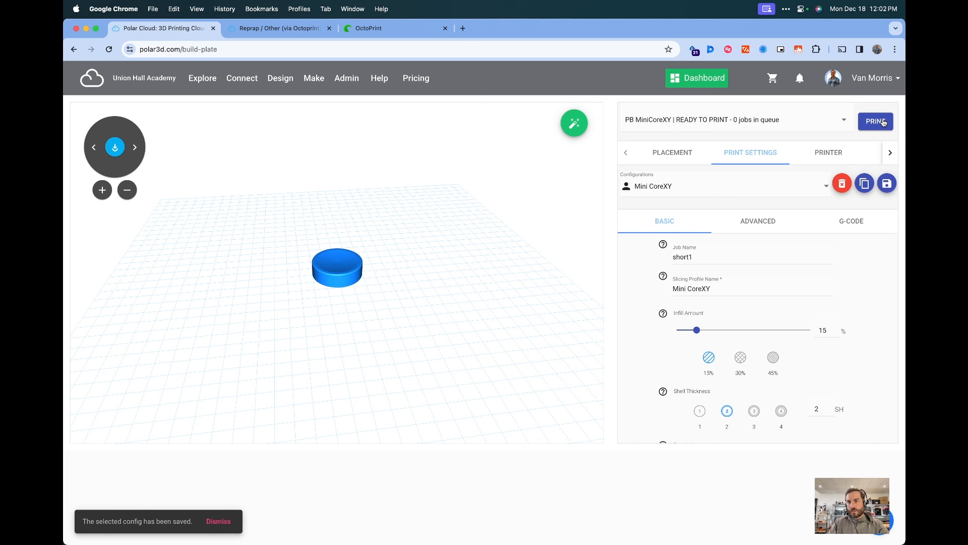
Send the short1 job to the printer and start the queued print
left_click(877, 122)
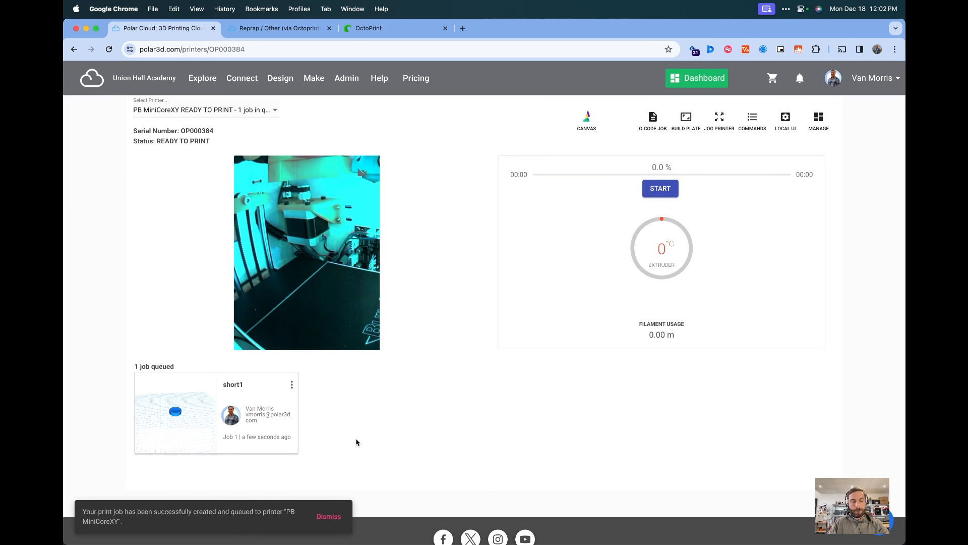
left_click(658, 190)
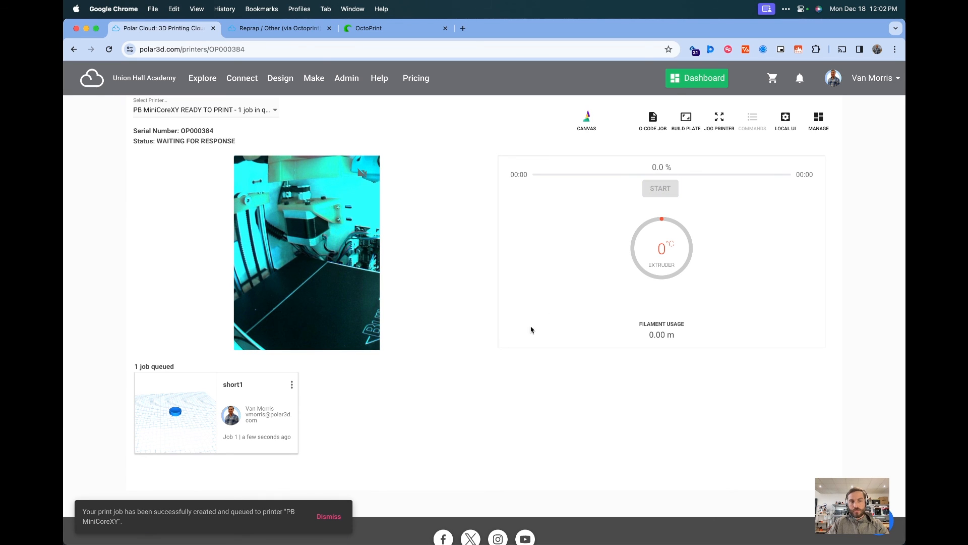